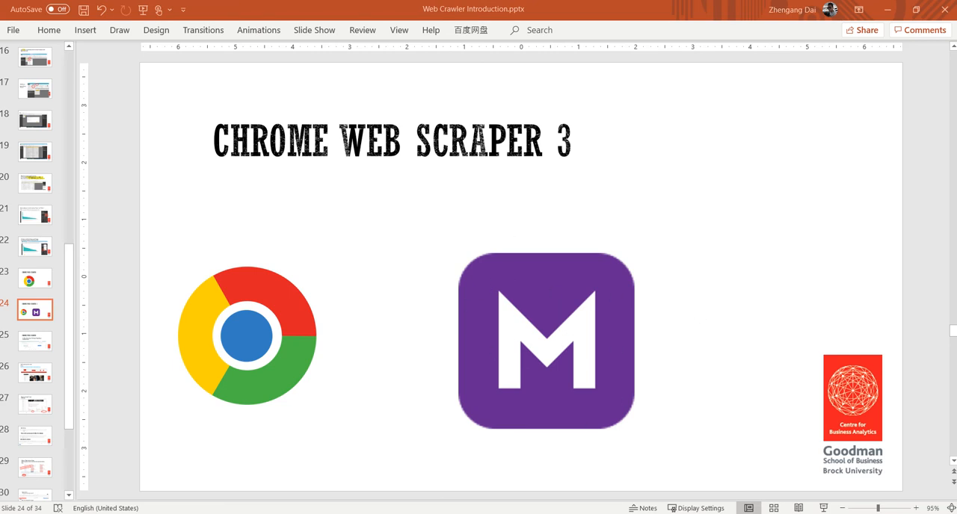
Switch to Chrome and run the Monster job search for data analysis in Ontario, CA
{"action": "left_click", "coordinate": [447, 471]}
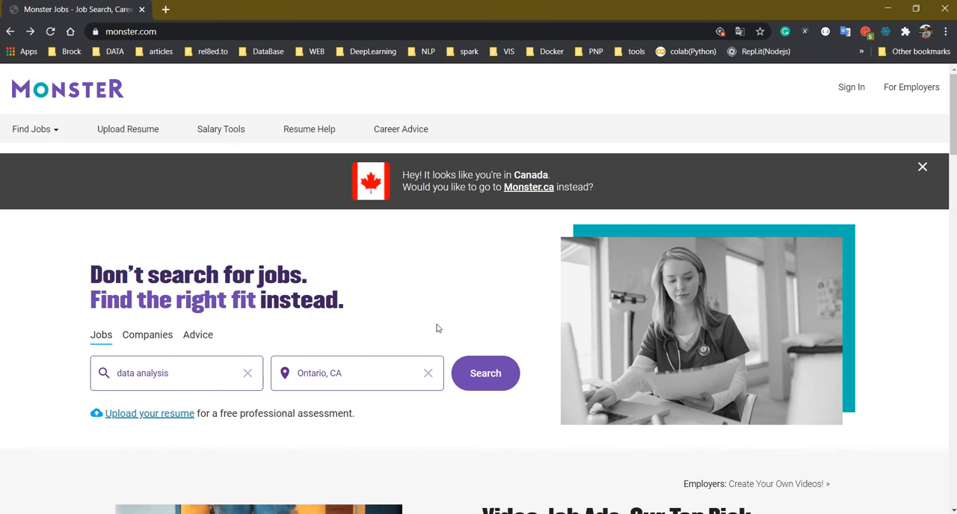
{"action": "left_click", "coordinate": [494, 375]}
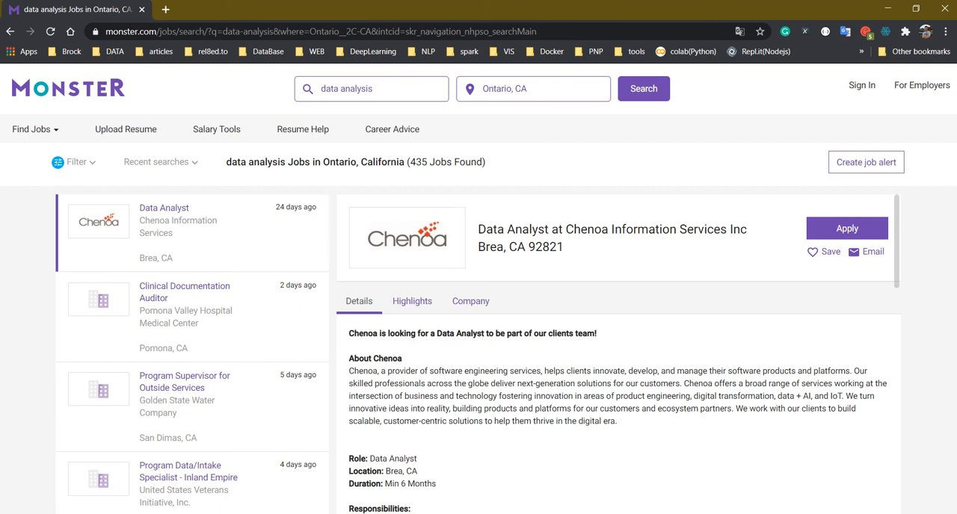
Look through the first job's details and the results list down to the Load more jobs control
{"action": "scroll", "coordinate": [619, 359], "scroll_direction": "down", "scroll_amount": 1}
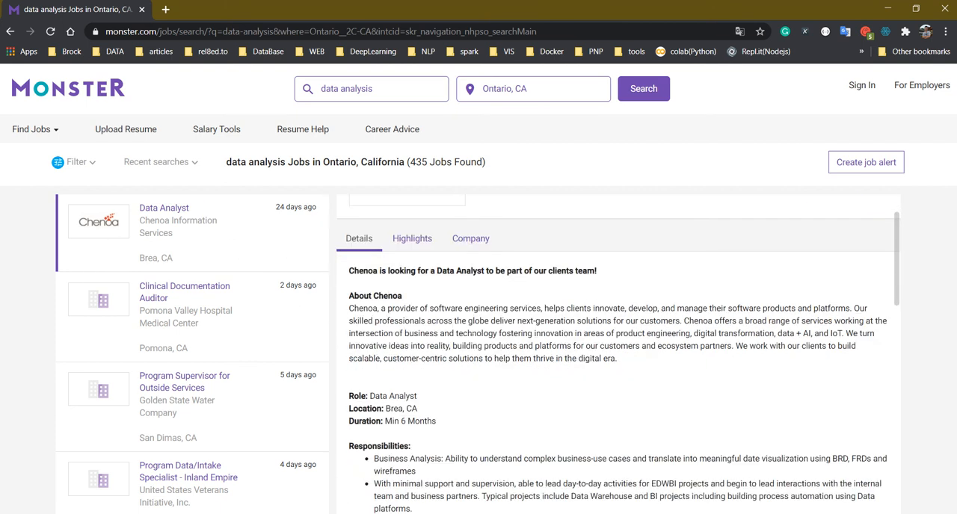
{"action": "scroll", "coordinate": [427, 346], "scroll_direction": "up", "scroll_amount": 1}
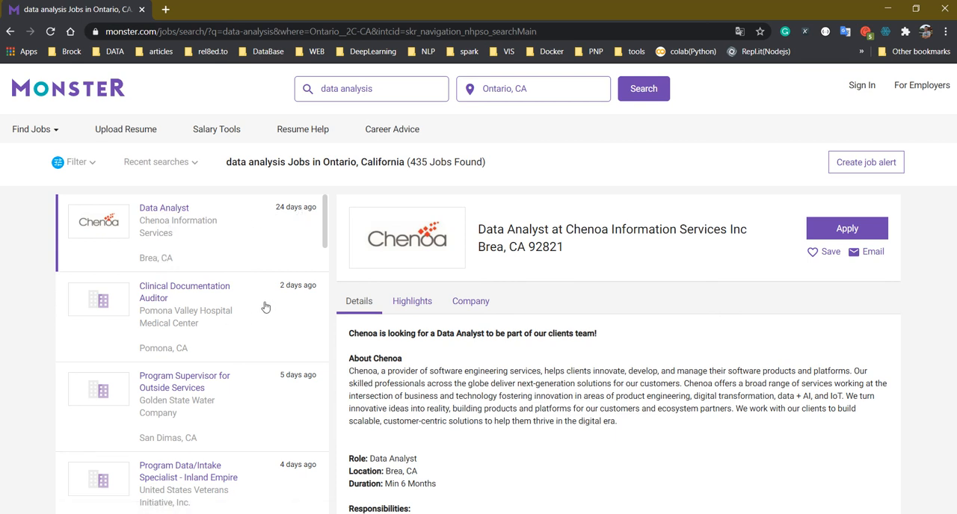
{"action": "scroll", "coordinate": [283, 293], "scroll_direction": "down", "scroll_amount": 10}
{"action": "scroll", "coordinate": [289, 297], "scroll_direction": "down", "scroll_amount": 5}
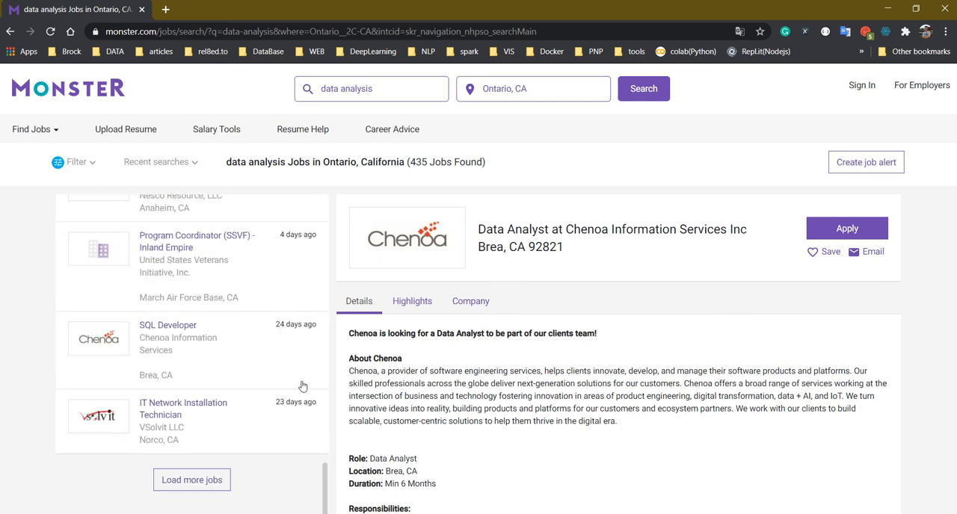
{"action": "left_click", "coordinate": [208, 494]}
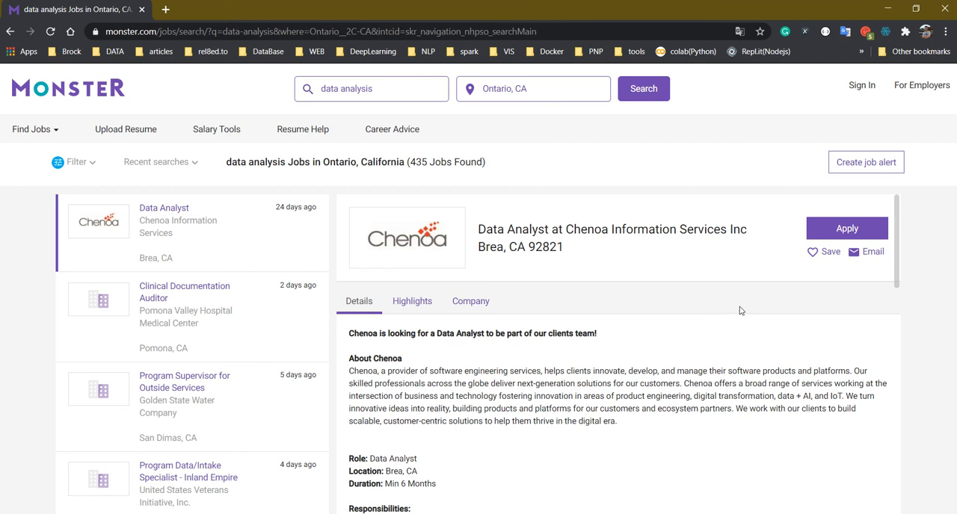
Open the browser's developer tools on the results page and show the Web Scraper extension
{"action": "right_click", "coordinate": [759, 304]}
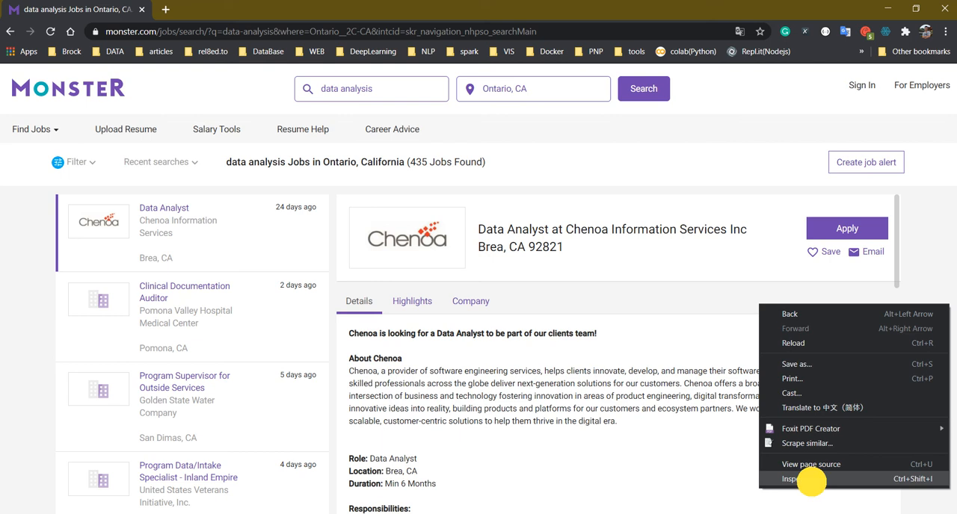
{"action": "left_click", "coordinate": [794, 480]}
{"action": "left_click", "coordinate": [488, 359]}
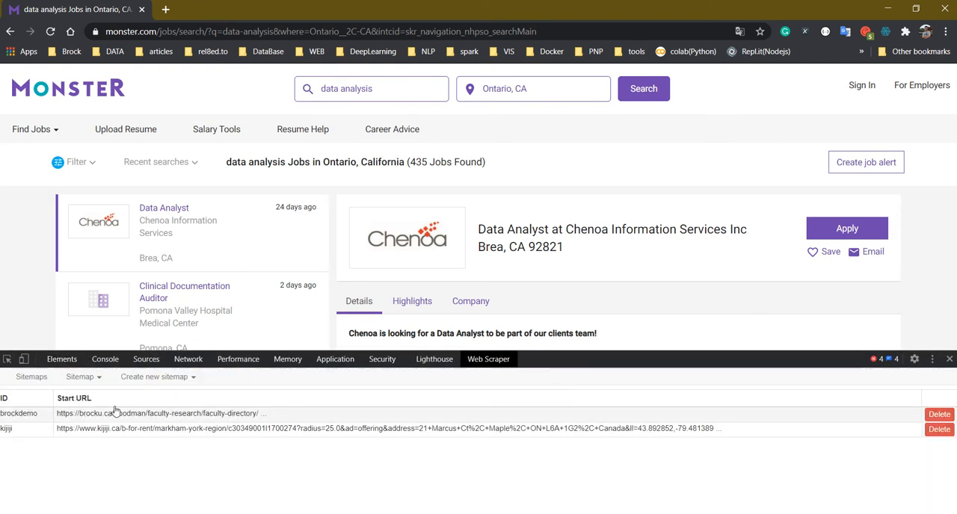
Create a sitemap named monster with the current search results page's URL as its start URL
{"action": "left_click", "coordinate": [156, 377]}
{"action": "left_click", "coordinate": [155, 397]}
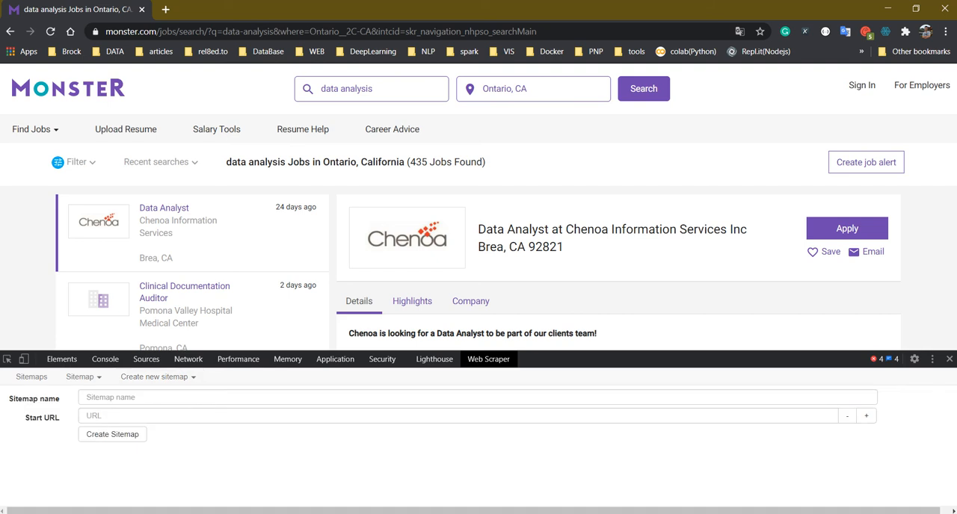
{"action": "left_click", "coordinate": [249, 397]}
{"action": "type", "text": "mon"}
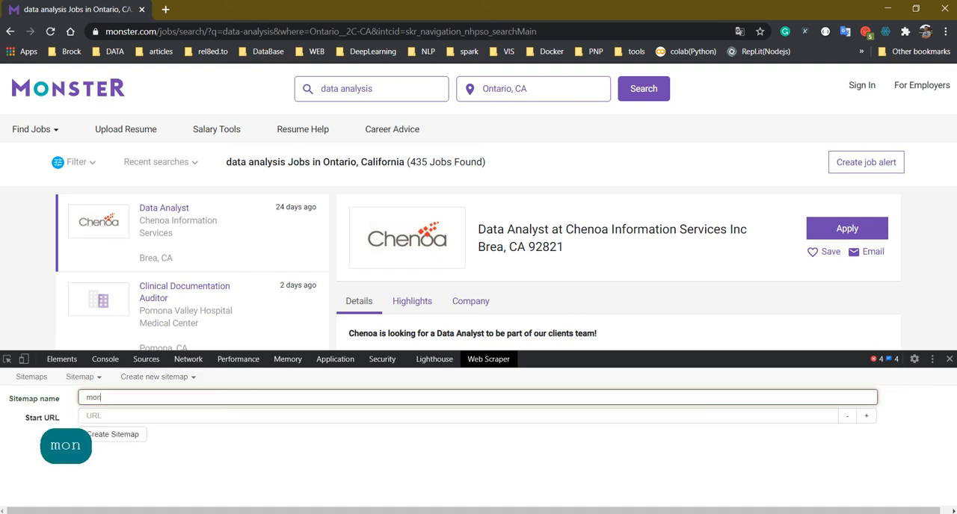
{"action": "type", "text": "ster"}
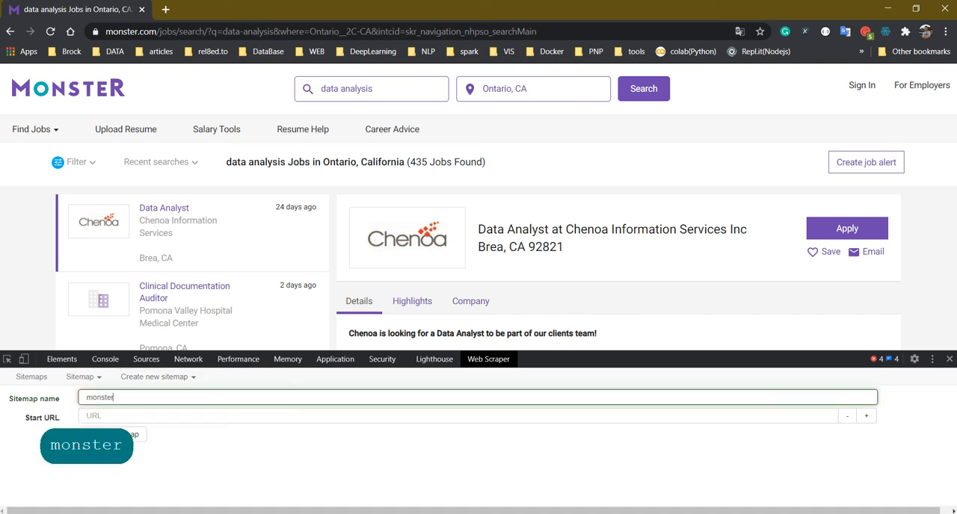
{"action": "left_click", "coordinate": [274, 410]}
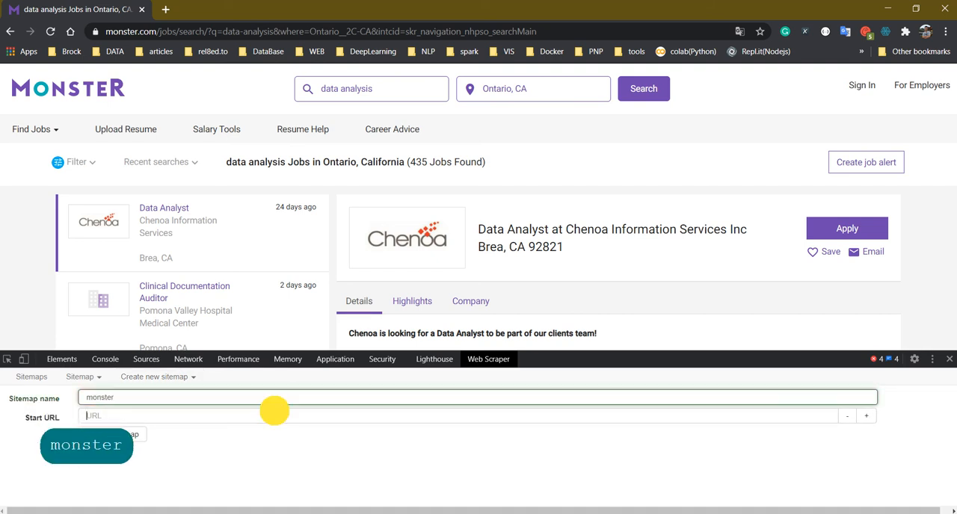
{"action": "left_click", "coordinate": [307, 28]}
{"action": "key", "text": "ctrl+c"}
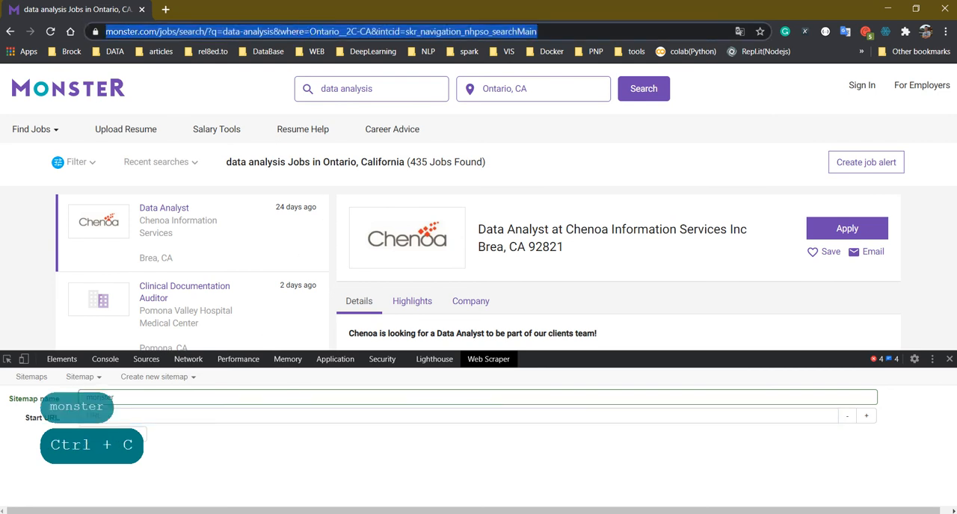
{"action": "left_click", "coordinate": [215, 422]}
{"action": "key", "text": "ctrl+v"}
{"action": "left_click", "coordinate": [112, 434]}
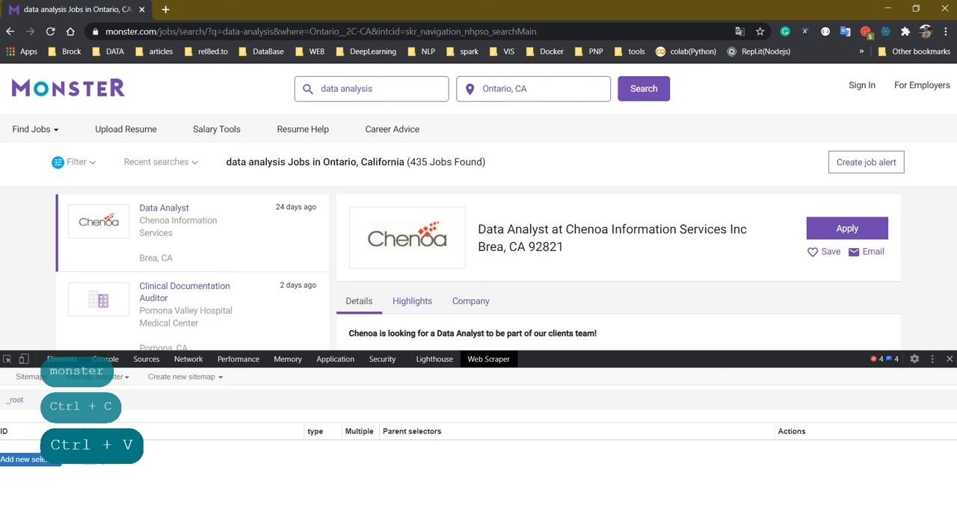
Add a new selector under _root with the type Element click and the id loadmore
{"action": "left_click", "coordinate": [42, 460]}
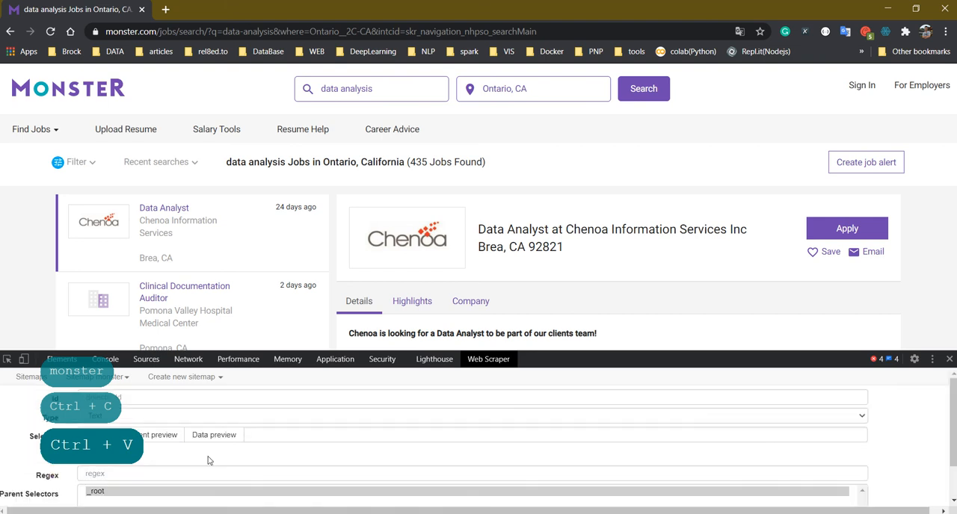
{"action": "left_click", "coordinate": [199, 420]}
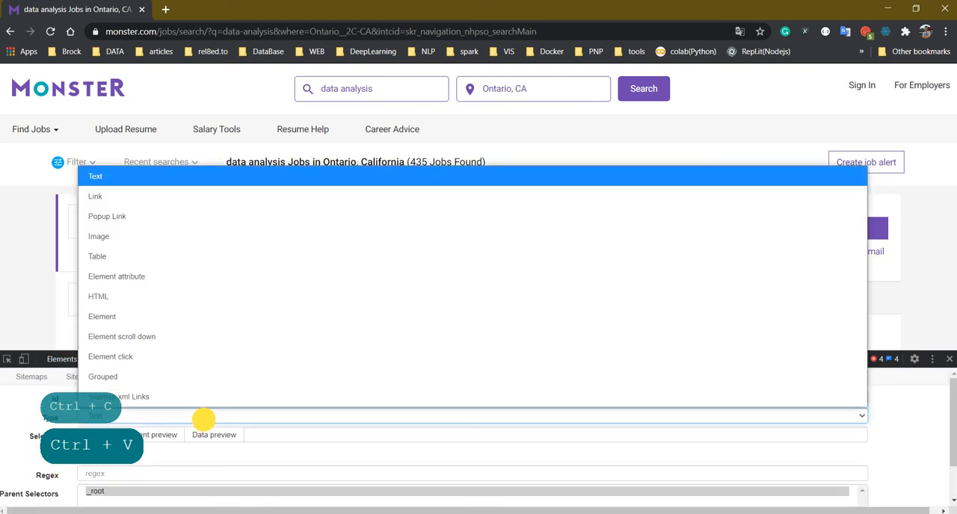
{"action": "left_click", "coordinate": [131, 360]}
{"action": "left_click", "coordinate": [146, 394]}
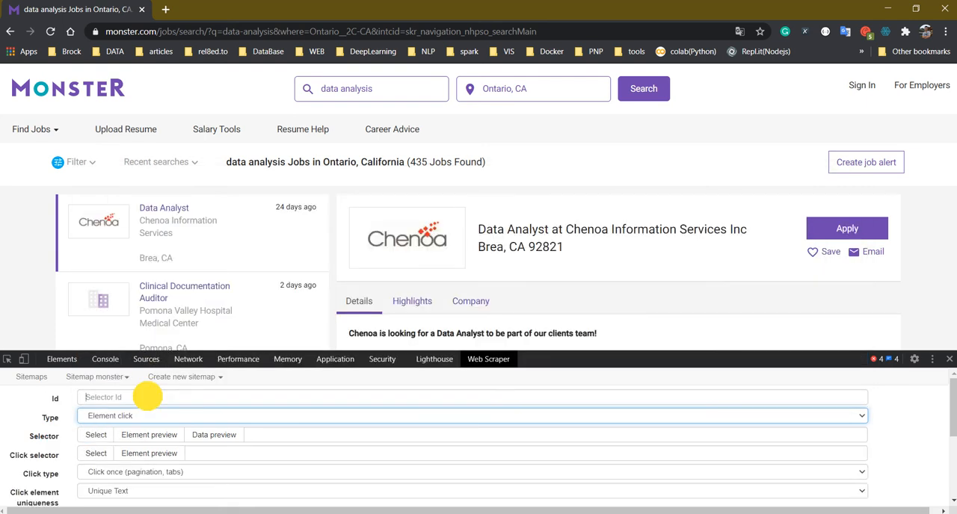
{"action": "type", "text": "loadmore"}
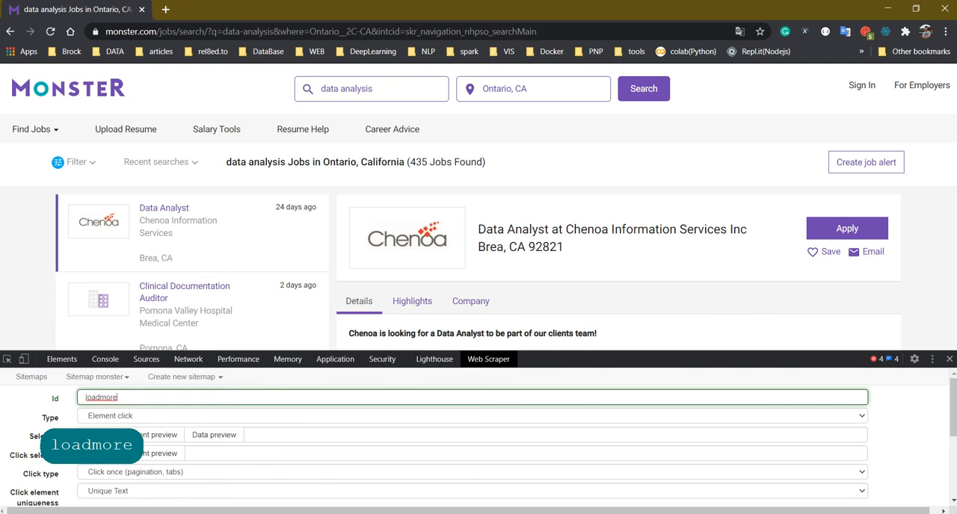
{"action": "left_click", "coordinate": [274, 438]}
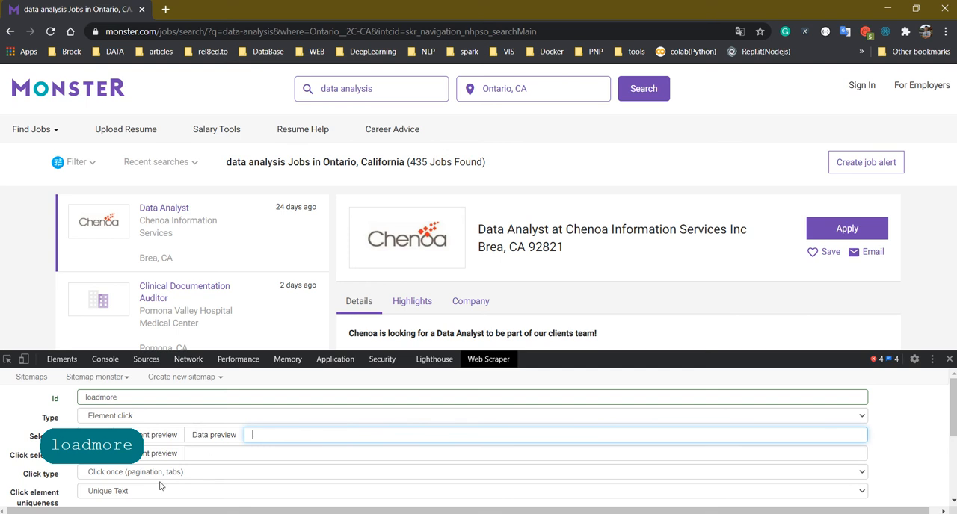
{"action": "double_click", "coordinate": [52, 435]}
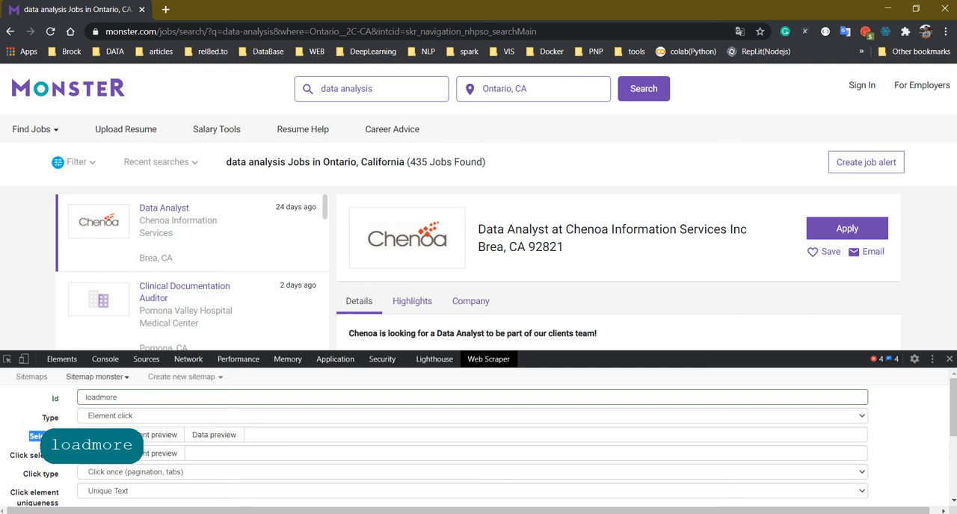
{"action": "left_click", "coordinate": [31, 460]}
{"action": "left_click_drag", "start_coordinate": [9, 458], "coordinate": [63, 456]}
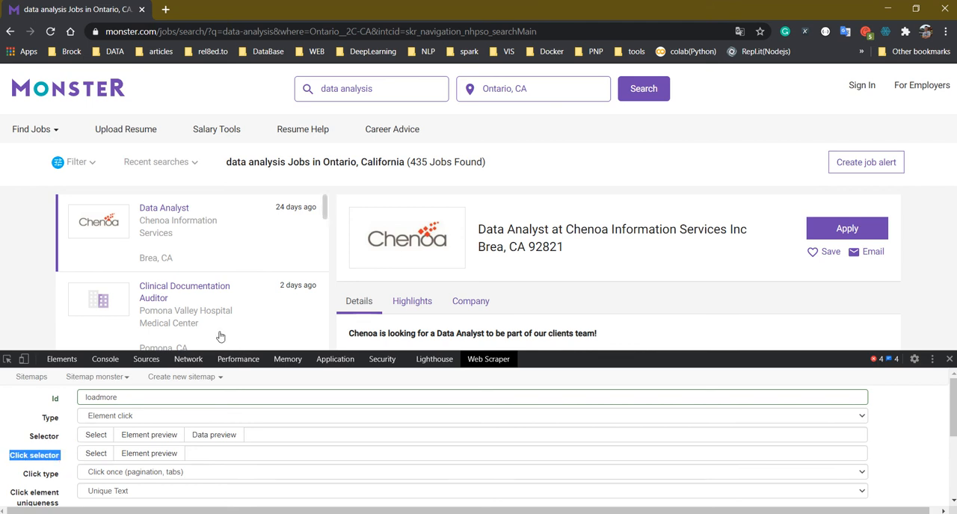
{"action": "left_click", "coordinate": [53, 442]}
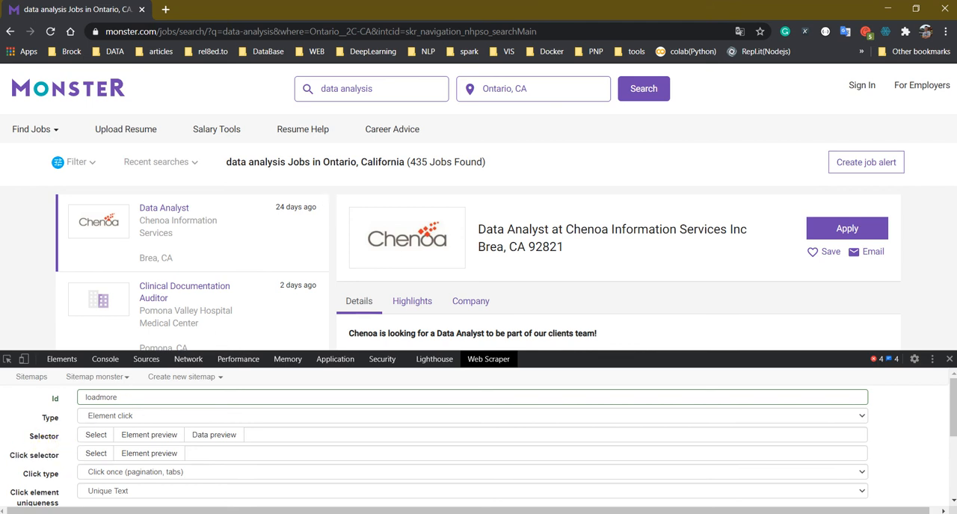
Set the loadmore selector's target to all job cards in the results list, using section[data-postingid]
{"action": "left_click", "coordinate": [93, 438]}
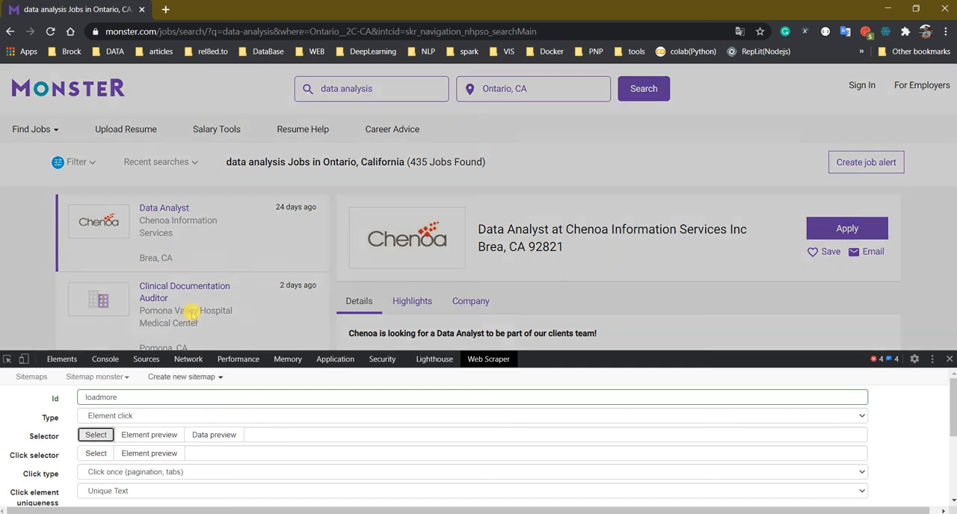
{"action": "left_click", "coordinate": [253, 202]}
{"action": "left_click", "coordinate": [248, 275]}
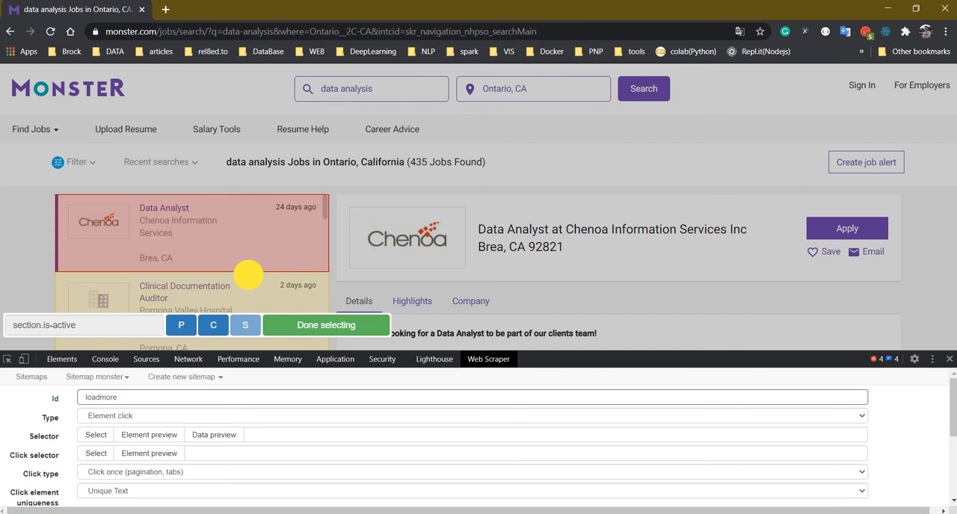
{"action": "scroll", "coordinate": [242, 259], "scroll_direction": "down", "scroll_amount": 5}
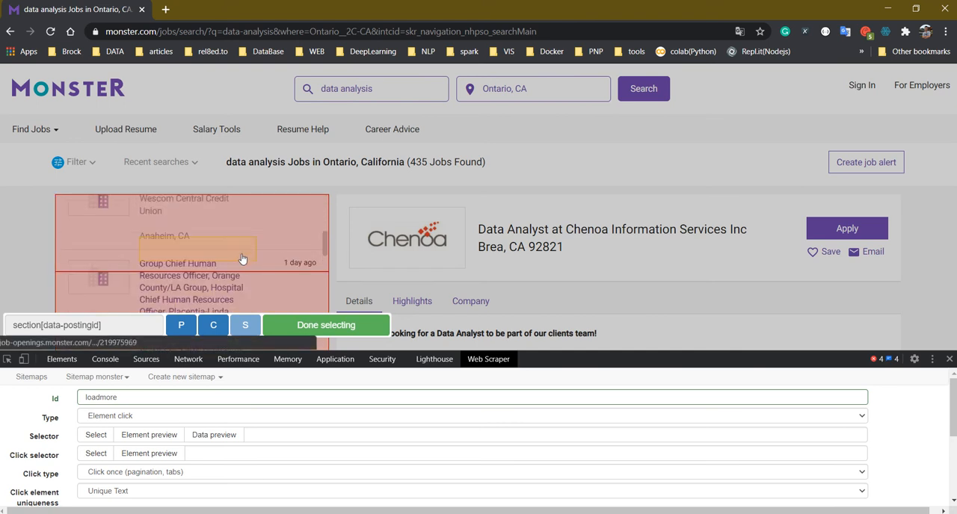
{"action": "scroll", "coordinate": [241, 259], "scroll_direction": "down", "scroll_amount": 3}
{"action": "left_click", "coordinate": [336, 318]}
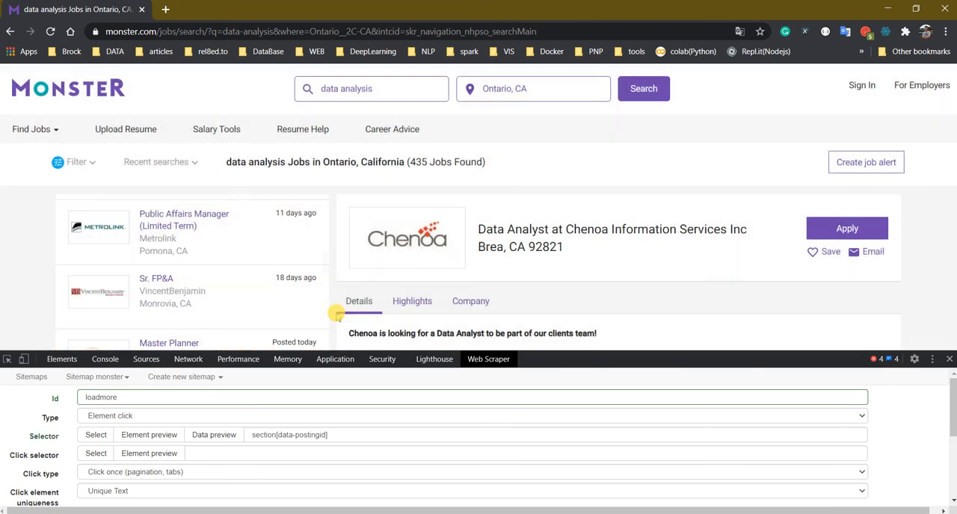
Set the click selector to the Load more jobs button below the results list, using a.load-more-btn
{"action": "left_click", "coordinate": [96, 454]}
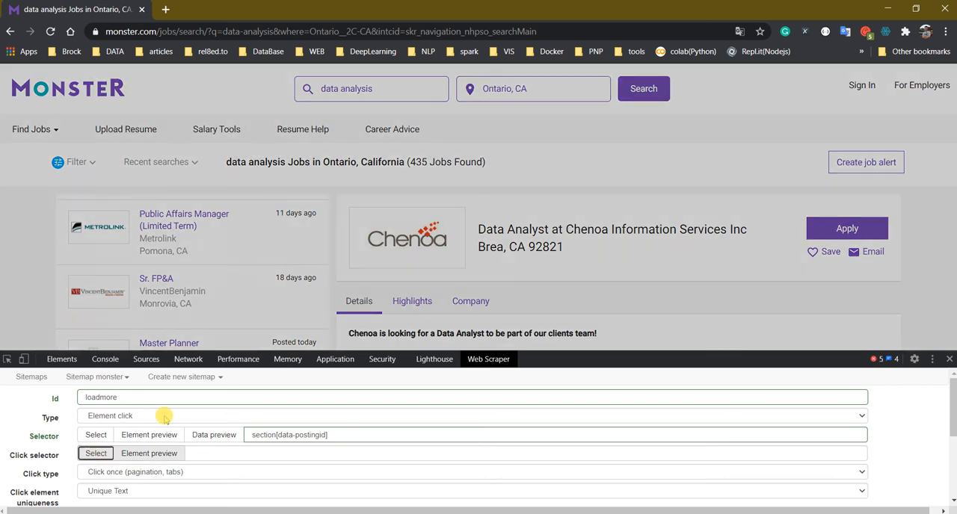
{"action": "scroll", "coordinate": [195, 258], "scroll_direction": "down", "scroll_amount": 5}
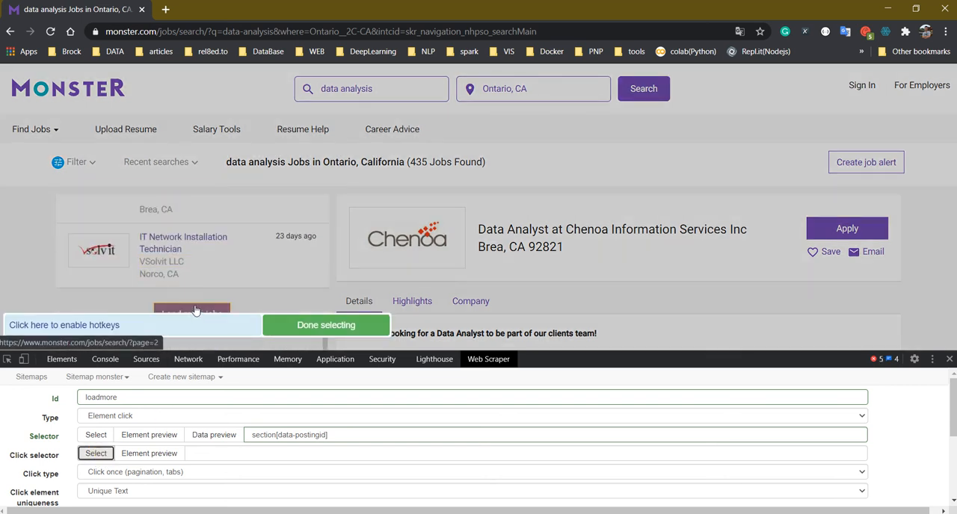
{"action": "left_click", "coordinate": [194, 310]}
{"action": "left_click", "coordinate": [307, 327]}
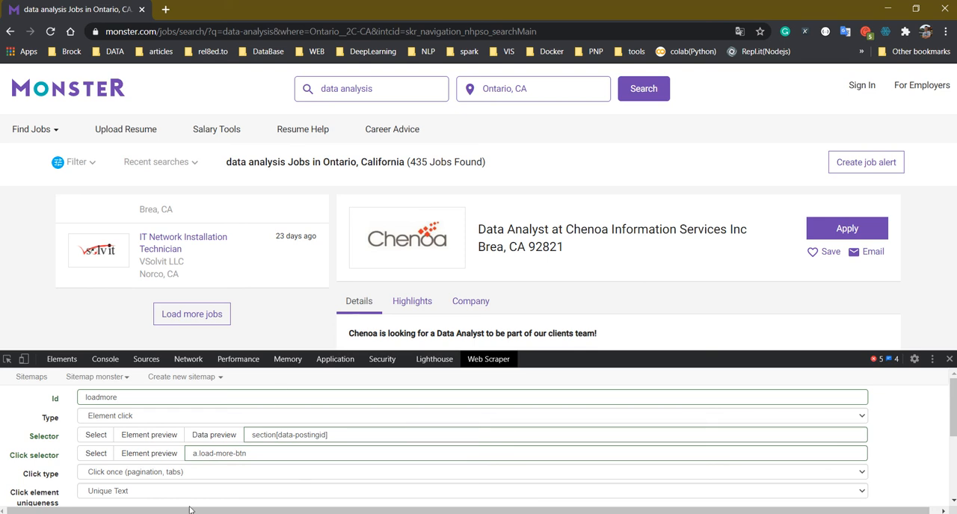
Set the click type to Click more and enable Multiple for the loadmore selector
{"action": "scroll", "coordinate": [209, 466], "scroll_direction": "down", "scroll_amount": 2}
{"action": "scroll", "coordinate": [202, 474], "scroll_direction": "up", "scroll_amount": 1}
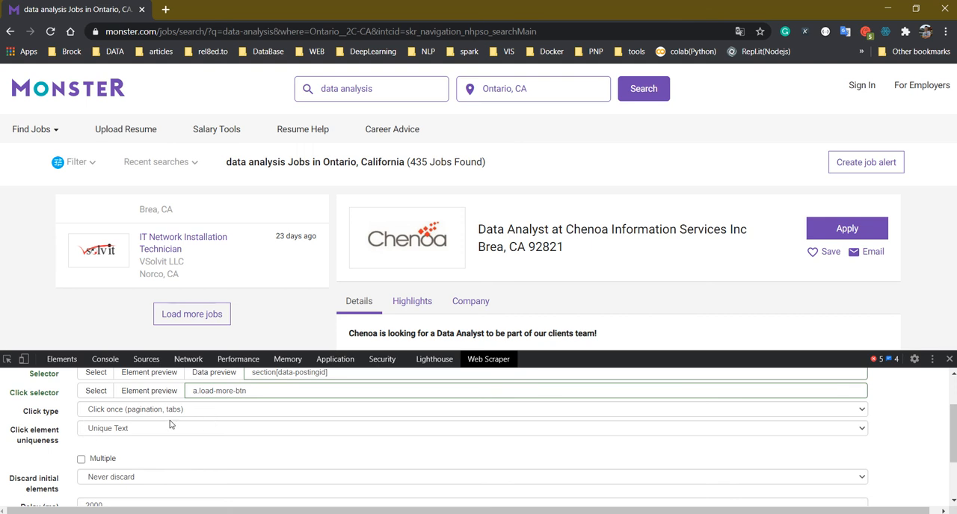
{"action": "left_click", "coordinate": [231, 413]}
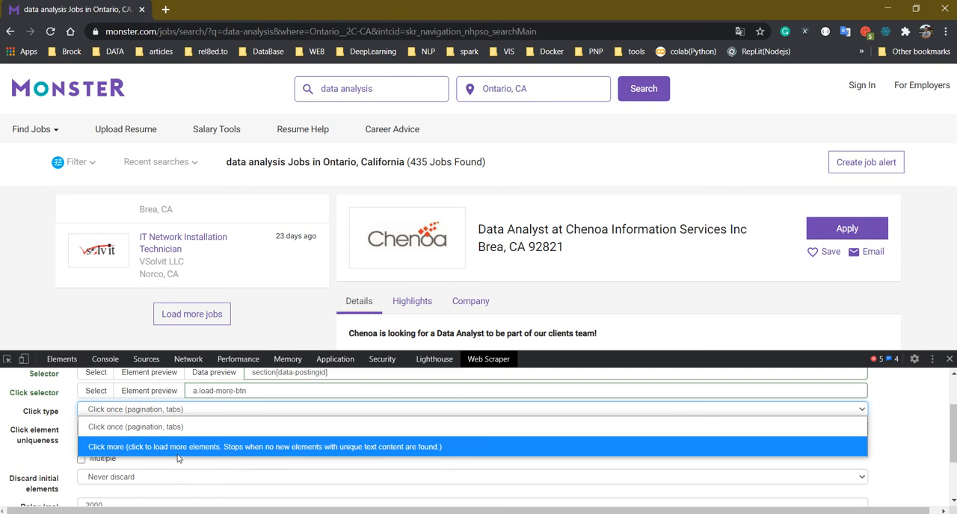
{"action": "left_click", "coordinate": [234, 449]}
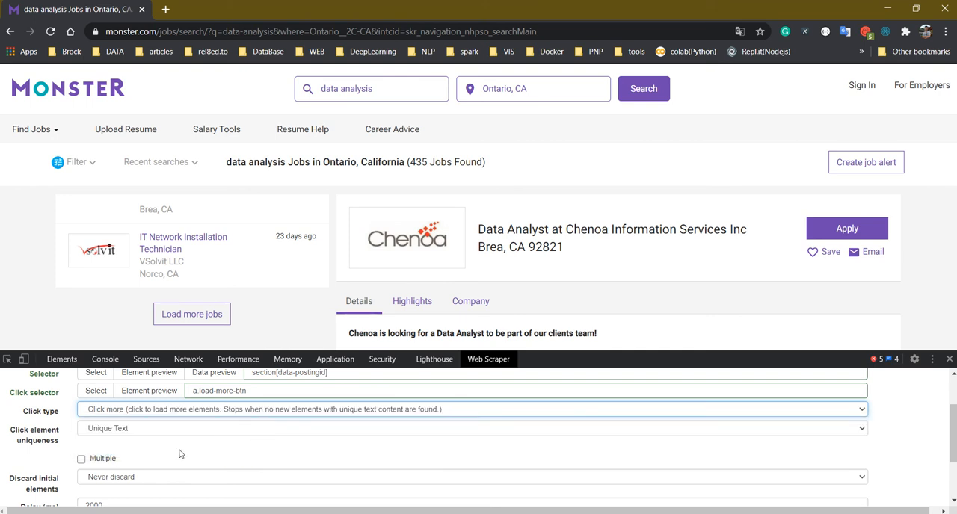
{"action": "left_click", "coordinate": [81, 460]}
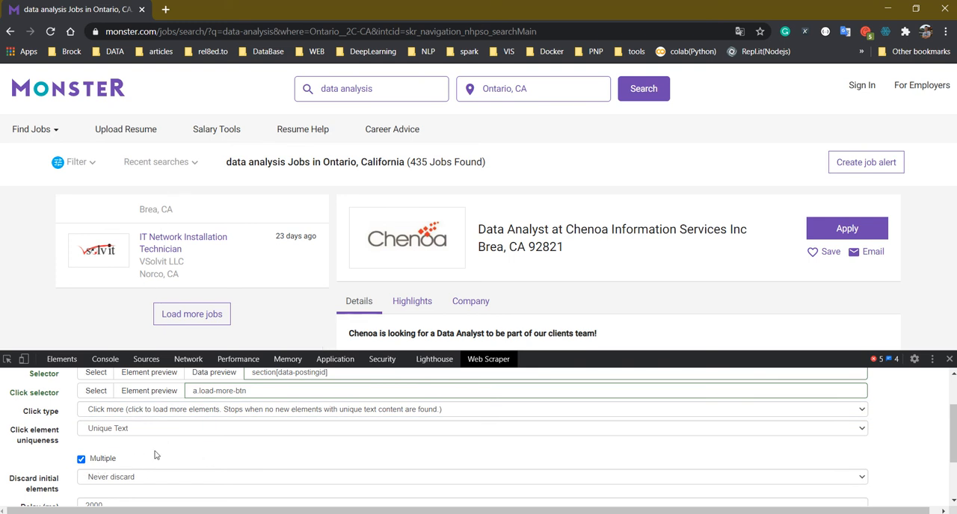
Set the loadmore selector's delay to 1000 ms
{"action": "scroll", "coordinate": [155, 455], "scroll_direction": "down", "scroll_amount": 2}
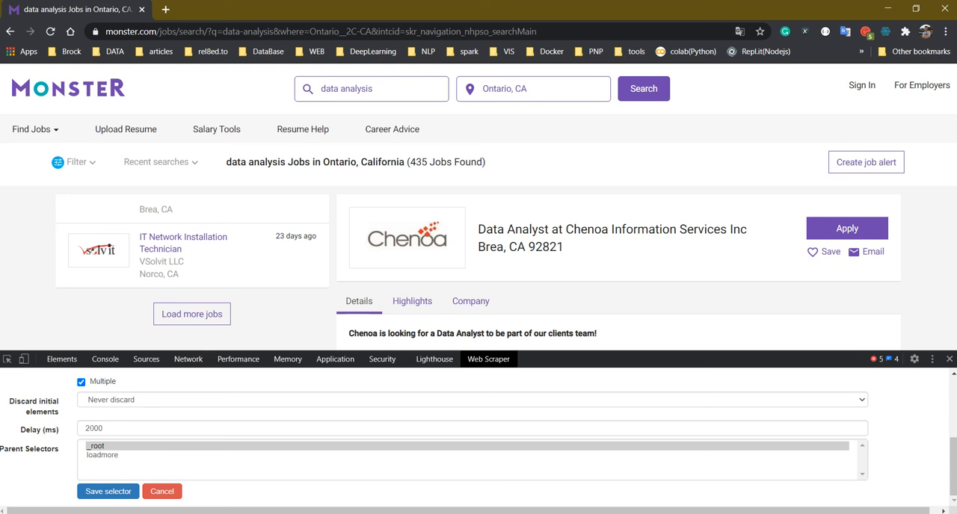
{"action": "left_click_drag", "start_coordinate": [90, 428], "coordinate": [81, 426]}
{"action": "type", "text": "1"}
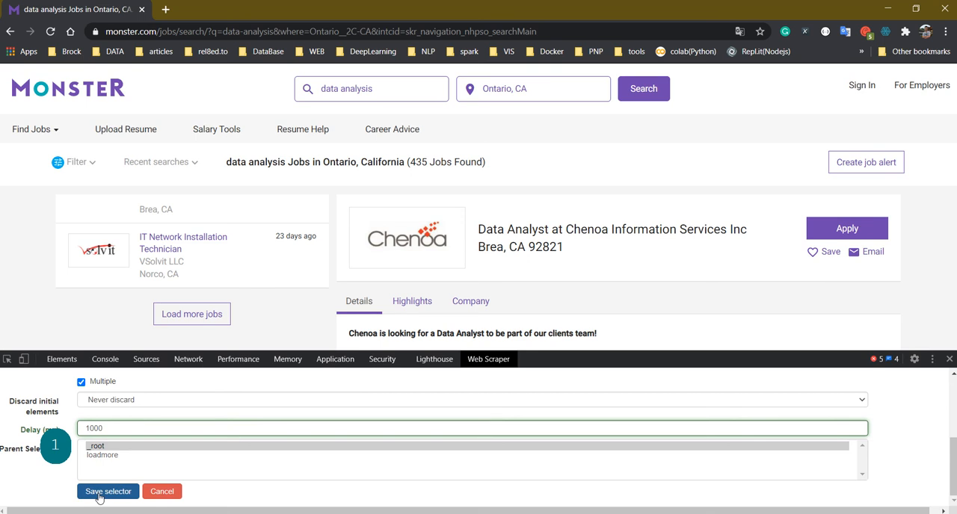
Save the loadmore selector and open it to work on its child selectors
{"action": "left_click", "coordinate": [105, 492]}
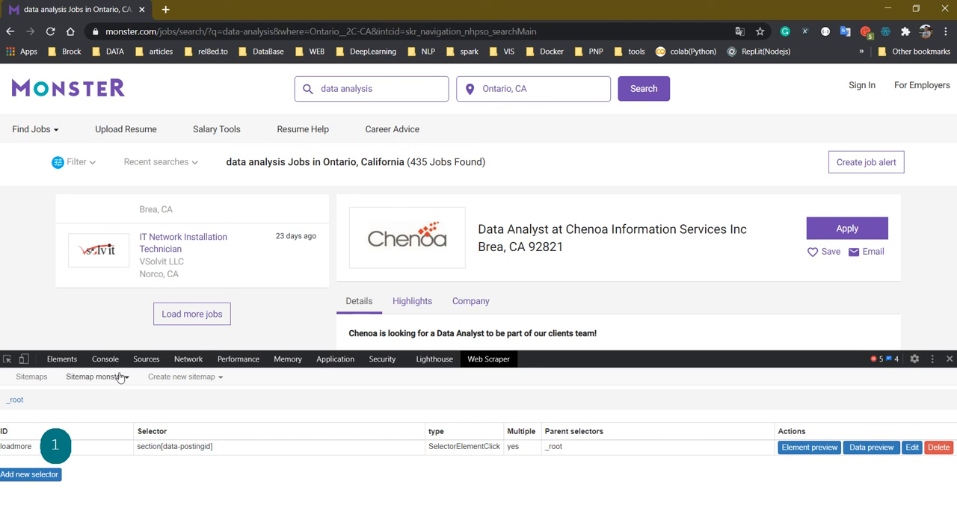
{"action": "left_click", "coordinate": [55, 447]}
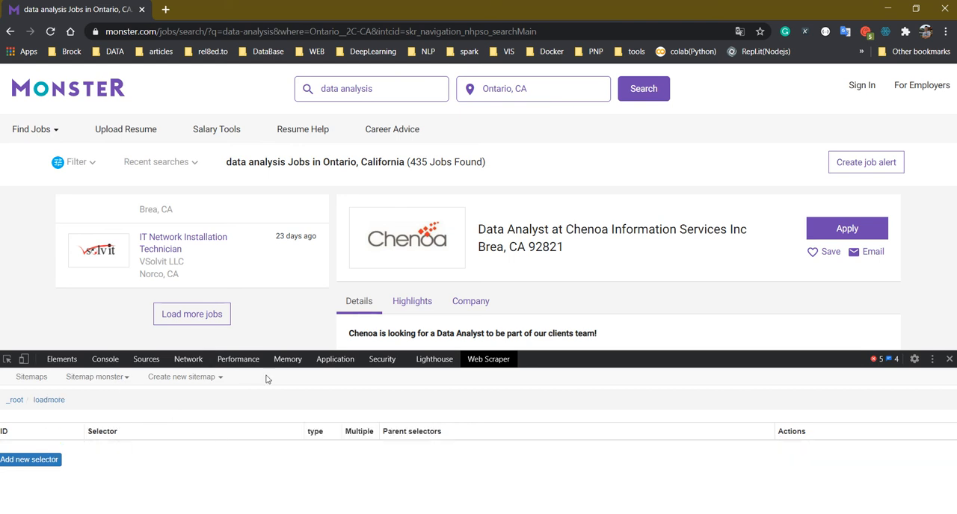
{"action": "scroll", "coordinate": [252, 291], "scroll_direction": "up", "scroll_amount": 10}
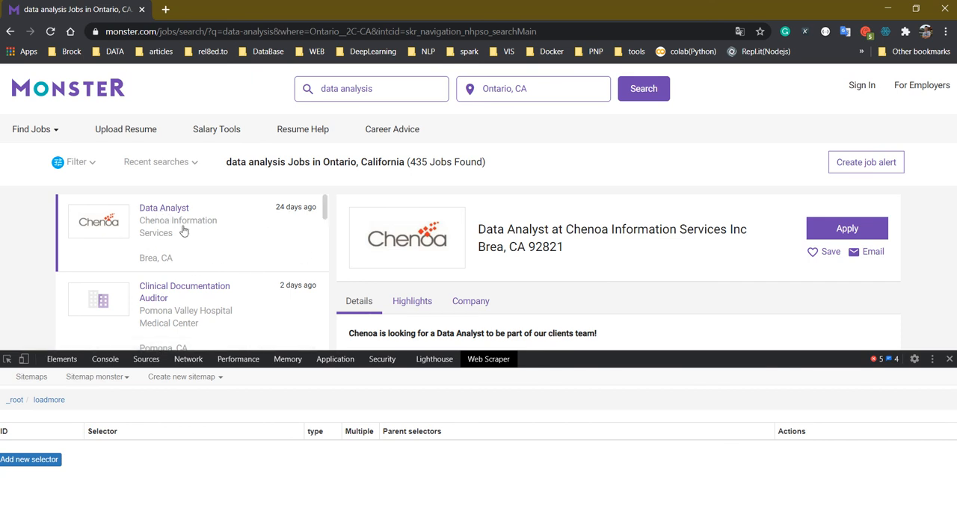
Add a Text selector joblink under loadmore, targeting the job title in the first job card with selector a, and save it
{"action": "left_click", "coordinate": [30, 459]}
{"action": "left_click", "coordinate": [128, 396]}
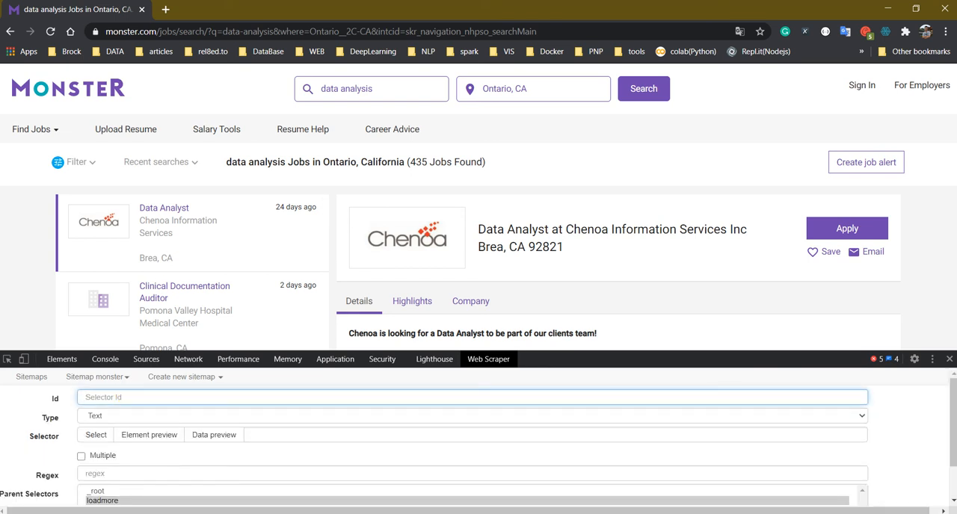
{"action": "type", "text": "joblink"}
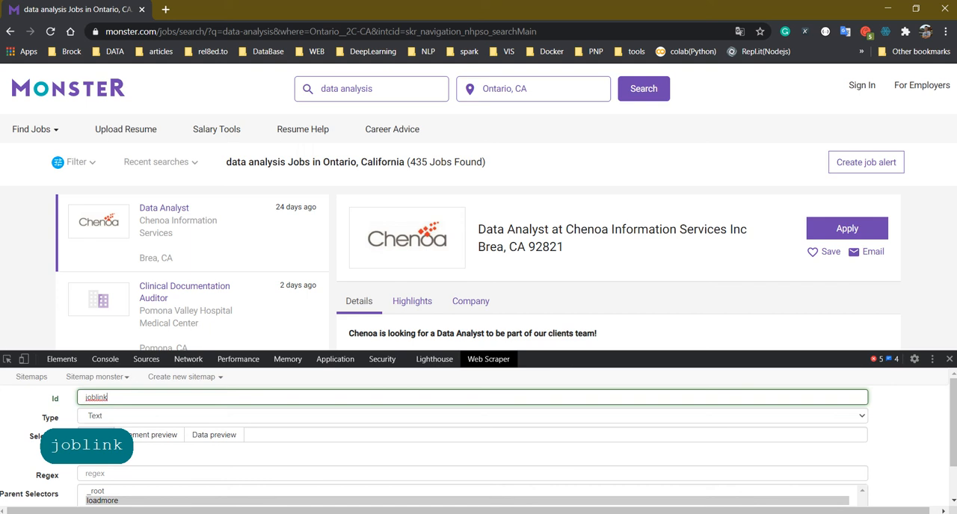
{"action": "left_click", "coordinate": [94, 435]}
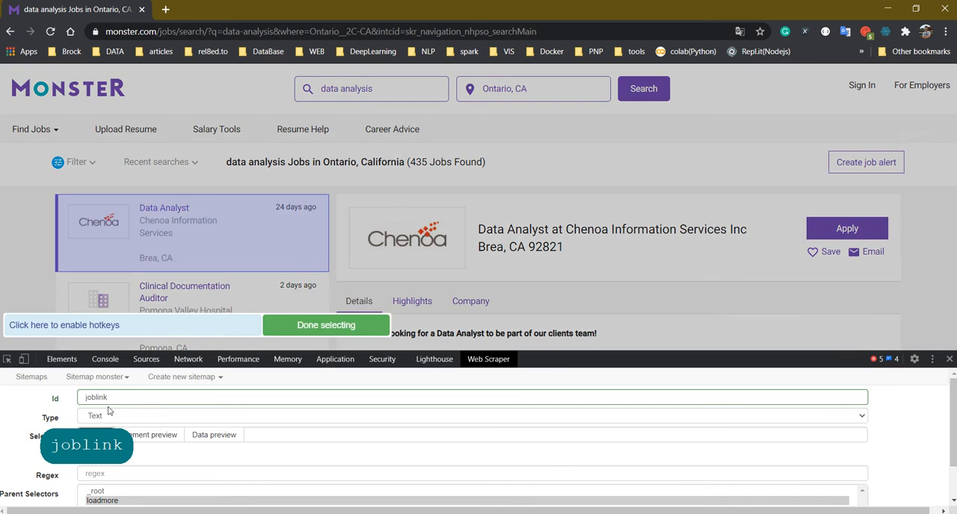
{"action": "left_click", "coordinate": [174, 208]}
{"action": "left_click", "coordinate": [320, 325]}
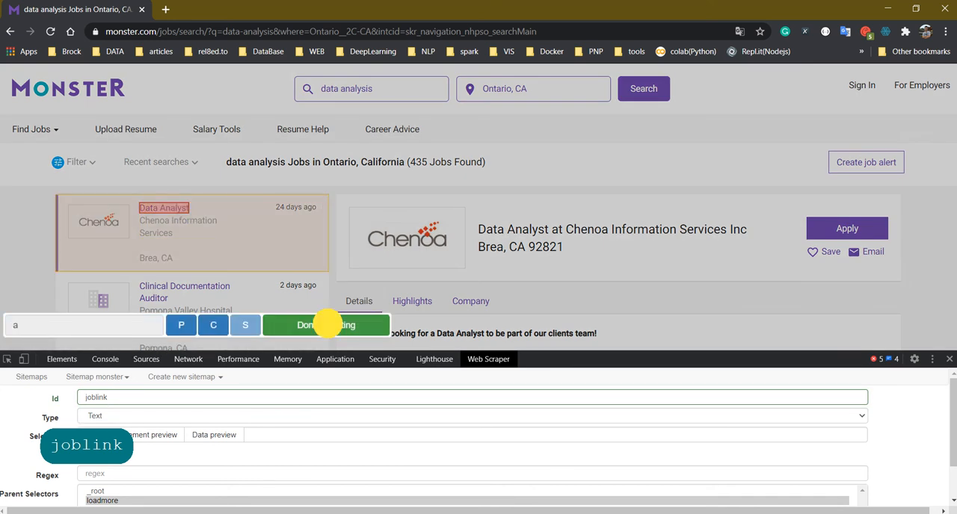
{"action": "scroll", "coordinate": [130, 467], "scroll_direction": "down", "scroll_amount": 2}
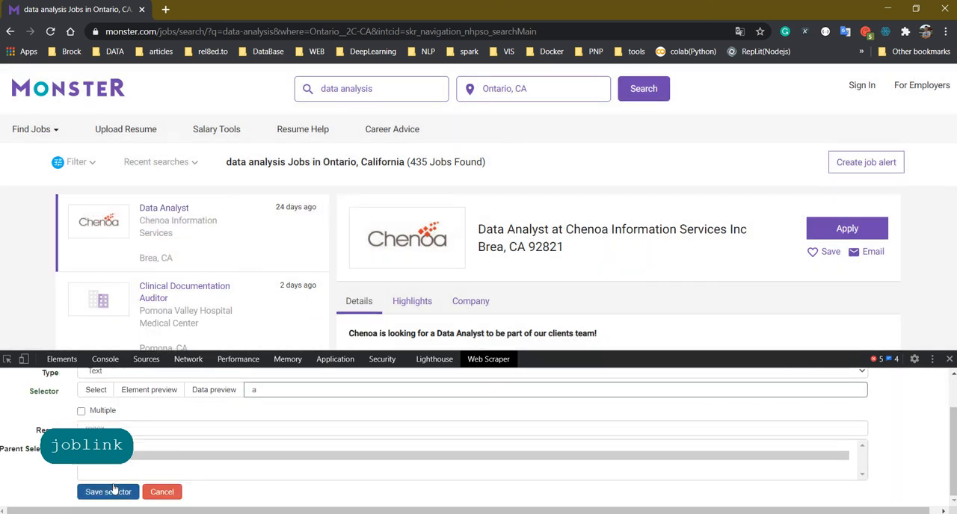
{"action": "left_click", "coordinate": [117, 490]}
Add a Text selector time under loadmore, targeting the posting age in the first job card, and save it
{"action": "left_click", "coordinate": [53, 475]}
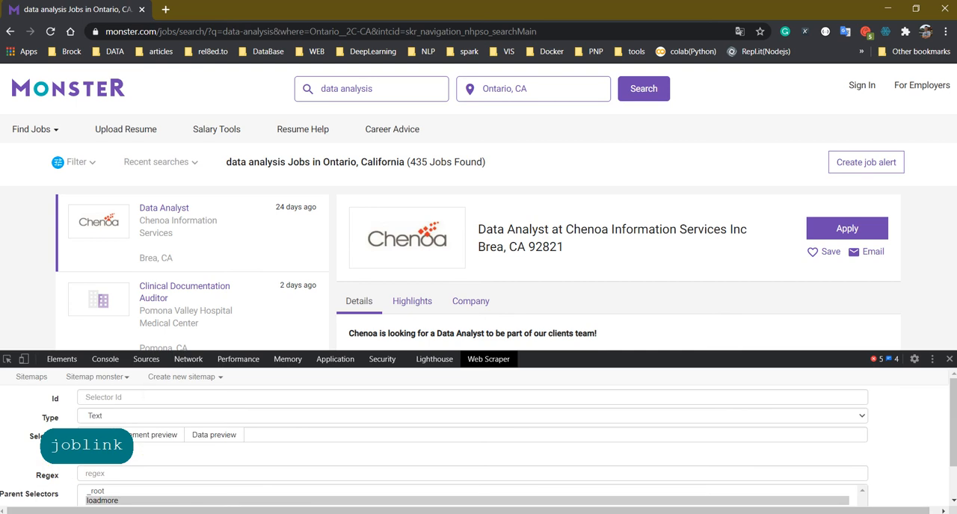
{"action": "left_click", "coordinate": [137, 397]}
{"action": "type", "text": "time"}
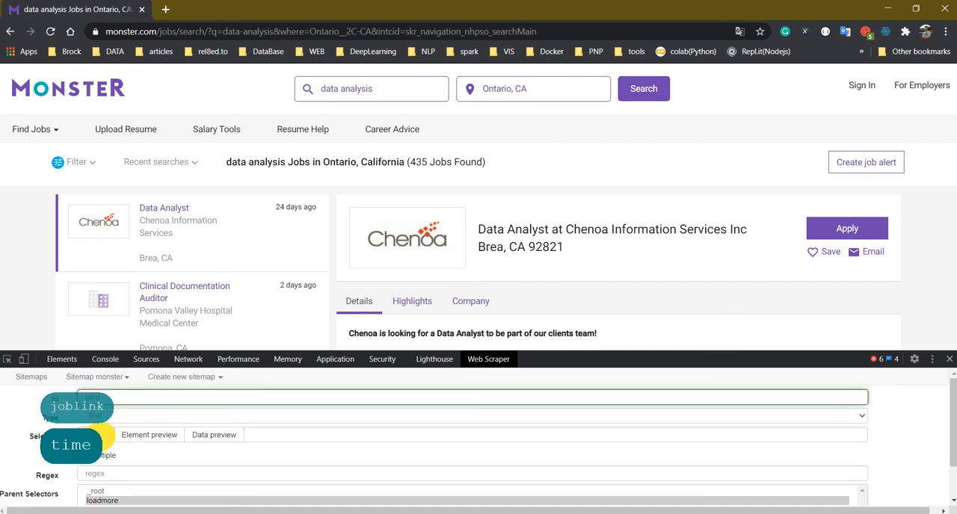
{"action": "left_click", "coordinate": [99, 436]}
{"action": "left_click", "coordinate": [304, 212]}
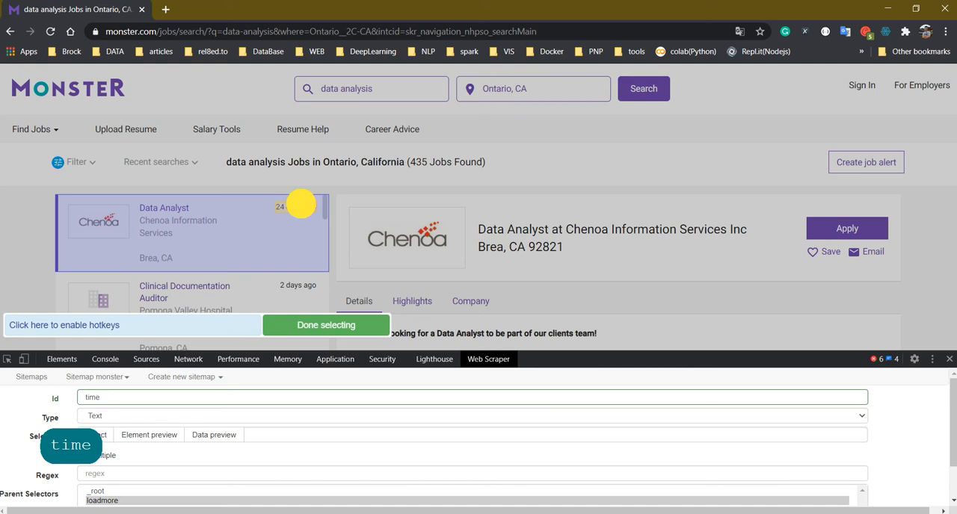
{"action": "left_click", "coordinate": [320, 327]}
{"action": "scroll", "coordinate": [146, 489], "scroll_direction": "down", "scroll_amount": 3}
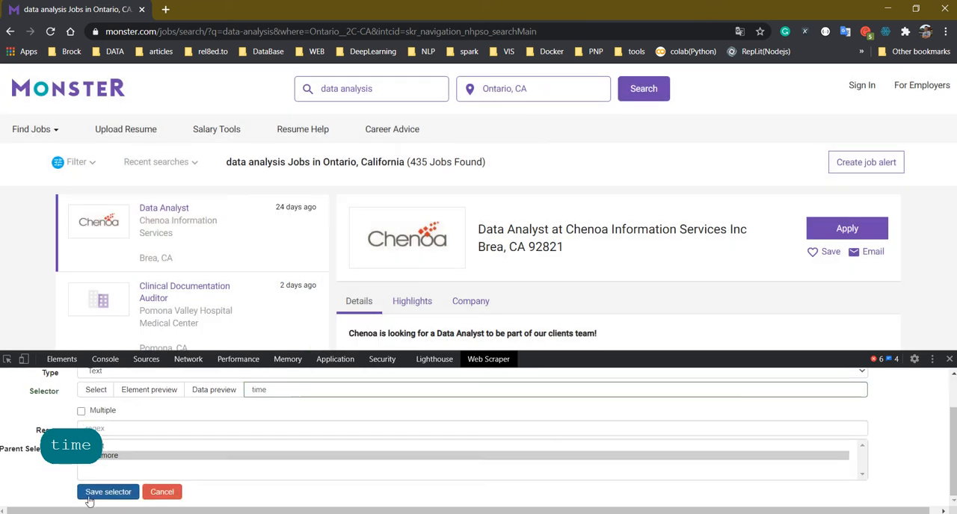
{"action": "left_click", "coordinate": [107, 490]}
Add a Text selector company under loadmore, targeting the company name in the first job card with .company span, and save it
{"action": "left_click", "coordinate": [30, 490]}
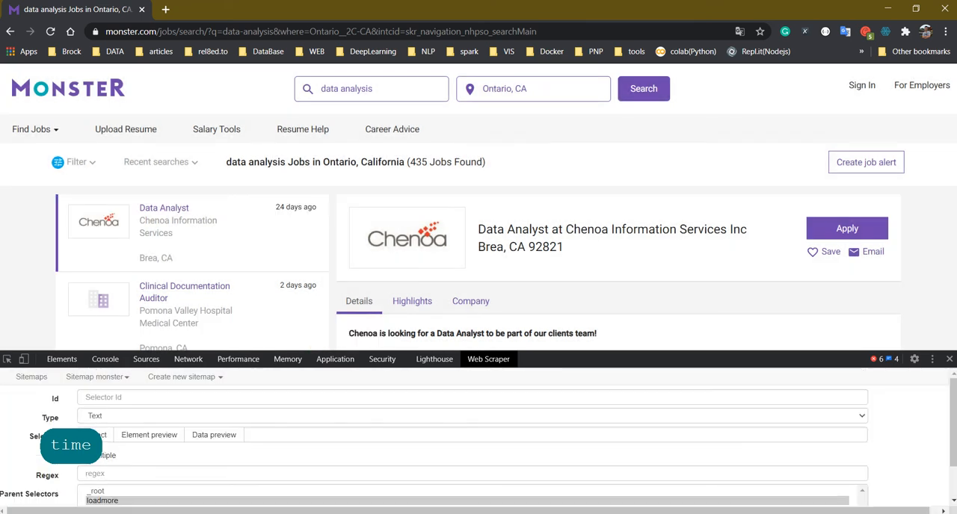
{"action": "left_click", "coordinate": [115, 398]}
{"action": "type", "text": "compan"}
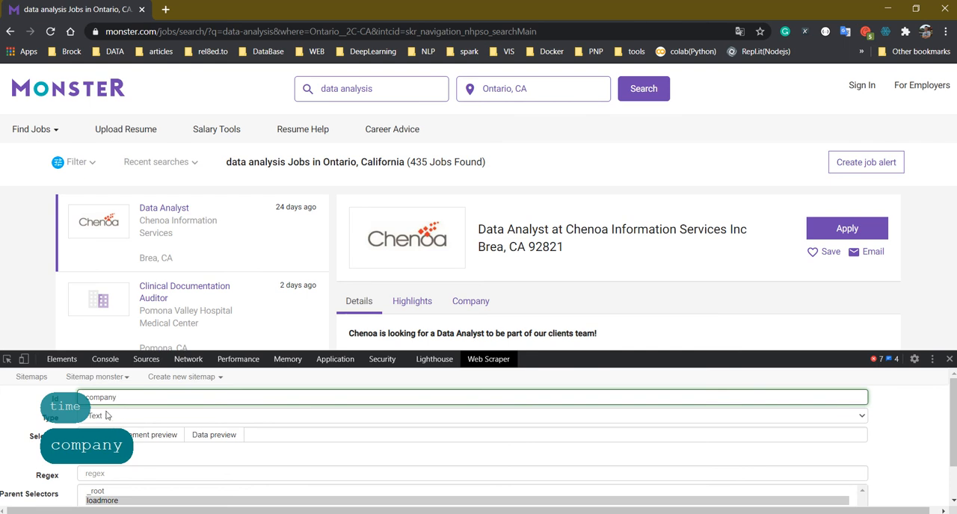
{"action": "type", "text": "y"}
{"action": "left_click", "coordinate": [96, 435]}
{"action": "left_click", "coordinate": [180, 227]}
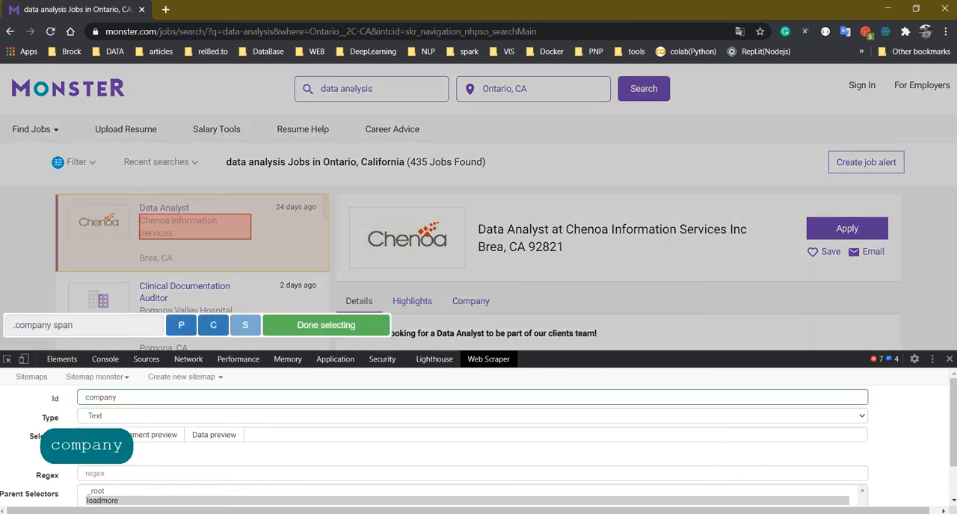
{"action": "left_click", "coordinate": [326, 325]}
{"action": "scroll", "coordinate": [479, 449], "scroll_direction": "down", "scroll_amount": 3}
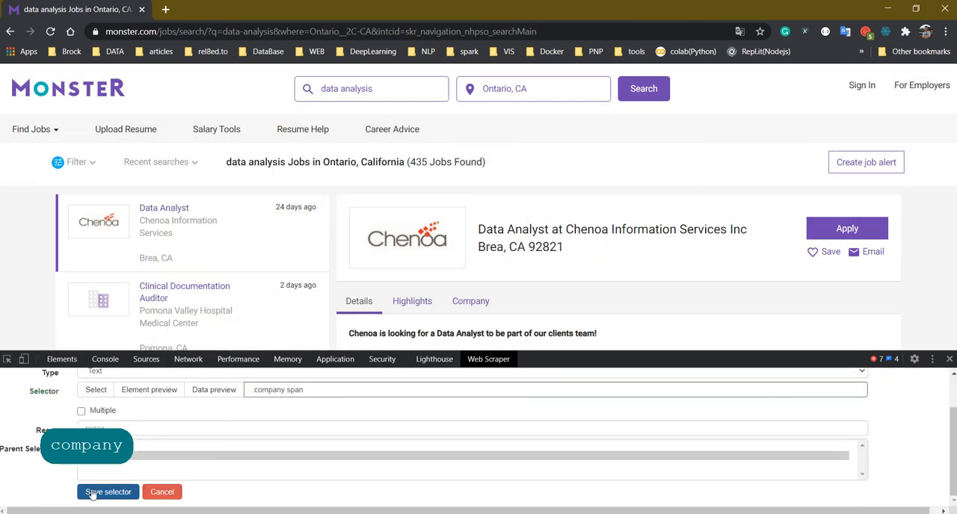
{"action": "left_click", "coordinate": [105, 491]}
Add a Text selector location under loadmore, targeting the city line in the first job card with .location span, and save it
{"action": "left_click", "coordinate": [61, 495]}
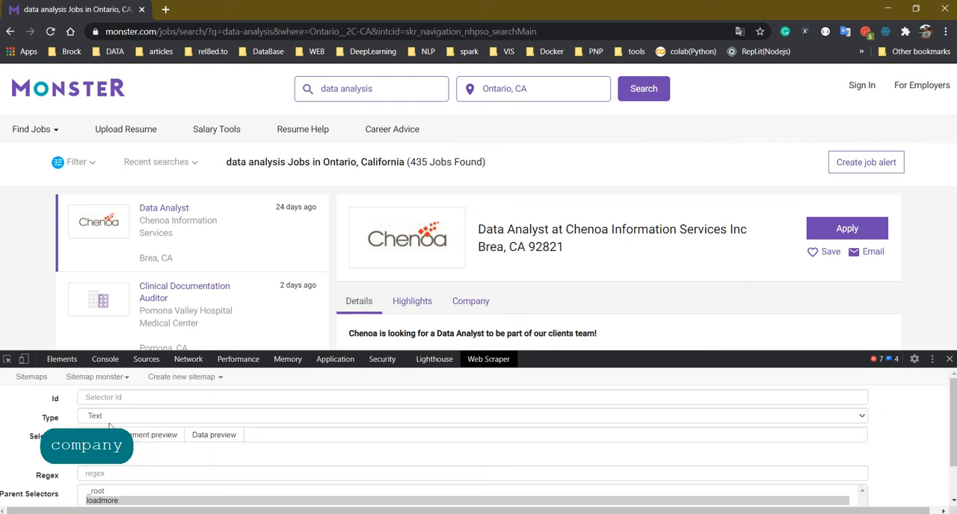
{"action": "left_click", "coordinate": [128, 397]}
{"action": "type", "text": "location"}
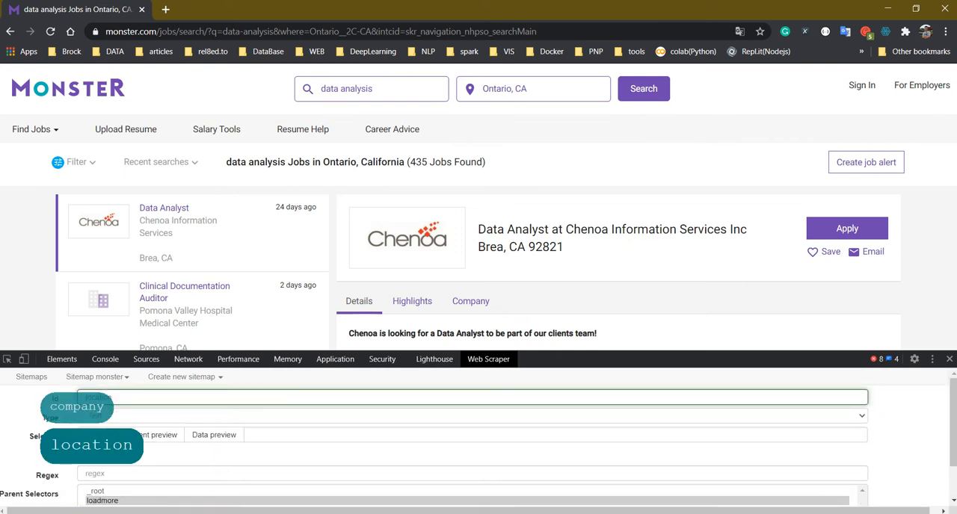
{"action": "left_click", "coordinate": [96, 435]}
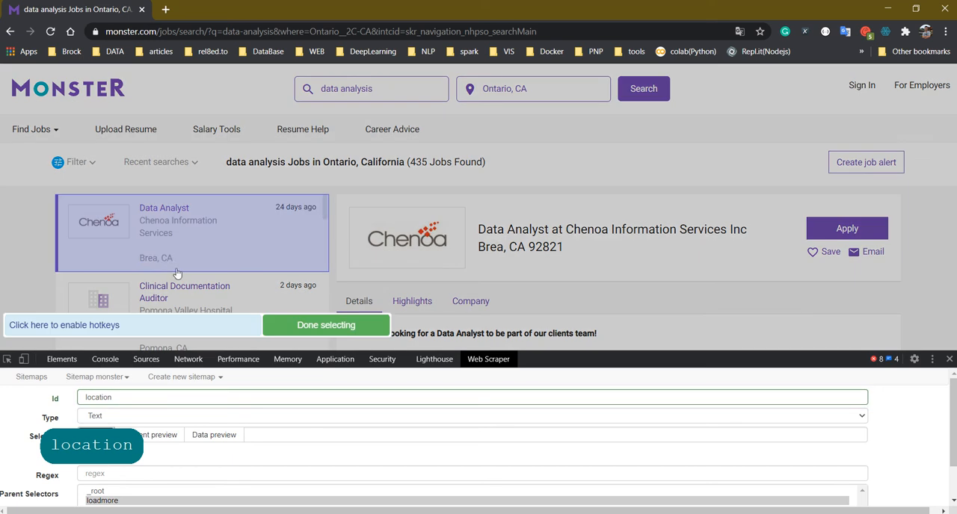
{"action": "left_click", "coordinate": [156, 258]}
{"action": "left_click", "coordinate": [382, 325]}
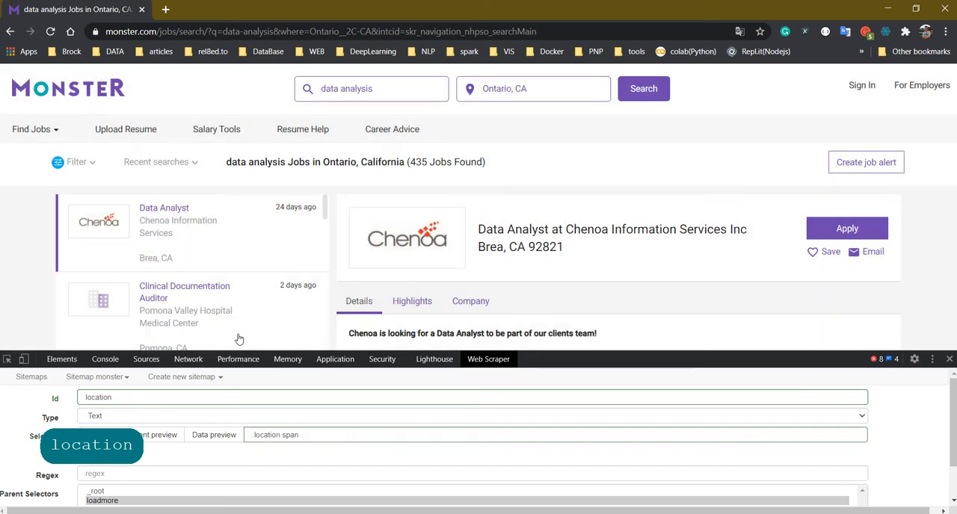
{"action": "scroll", "coordinate": [211, 267], "scroll_direction": "down", "scroll_amount": 5}
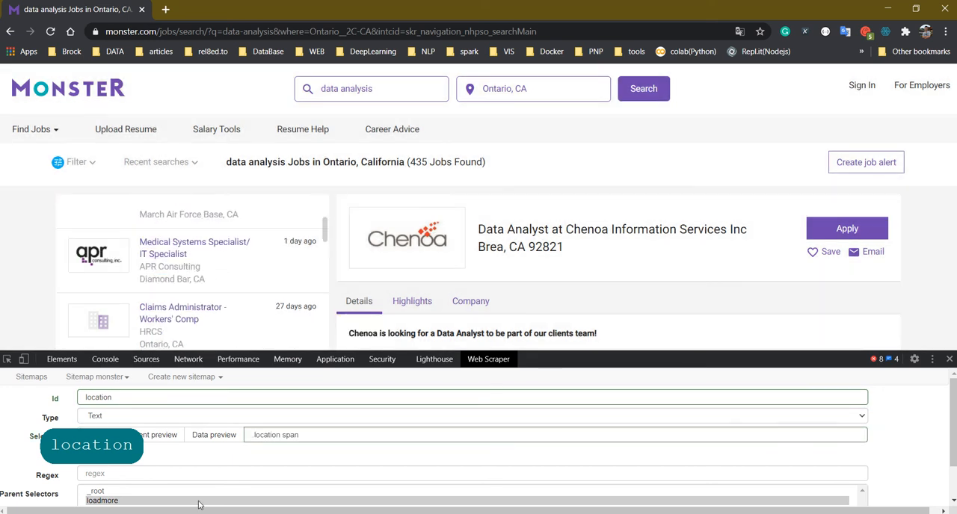
{"action": "scroll", "coordinate": [198, 504], "scroll_direction": "down", "scroll_amount": 2}
{"action": "left_click", "coordinate": [98, 493]}
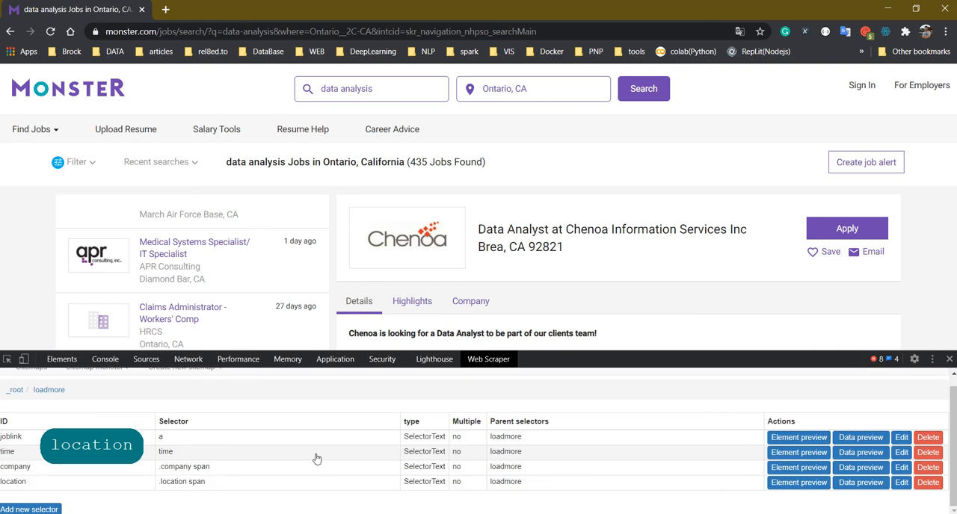
View the monster sitemap's selector graph, expanding the _root and loadmore nodes to check their child selectors
{"action": "scroll", "coordinate": [96, 419], "scroll_direction": "up", "scroll_amount": 1}
{"action": "left_click", "coordinate": [96, 376]}
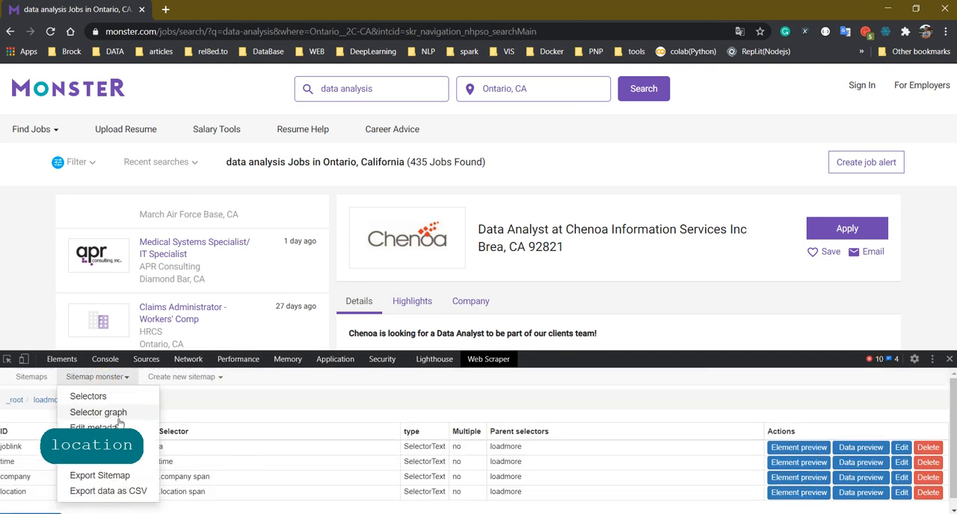
{"action": "left_click", "coordinate": [118, 421]}
{"action": "left_click", "coordinate": [71, 452]}
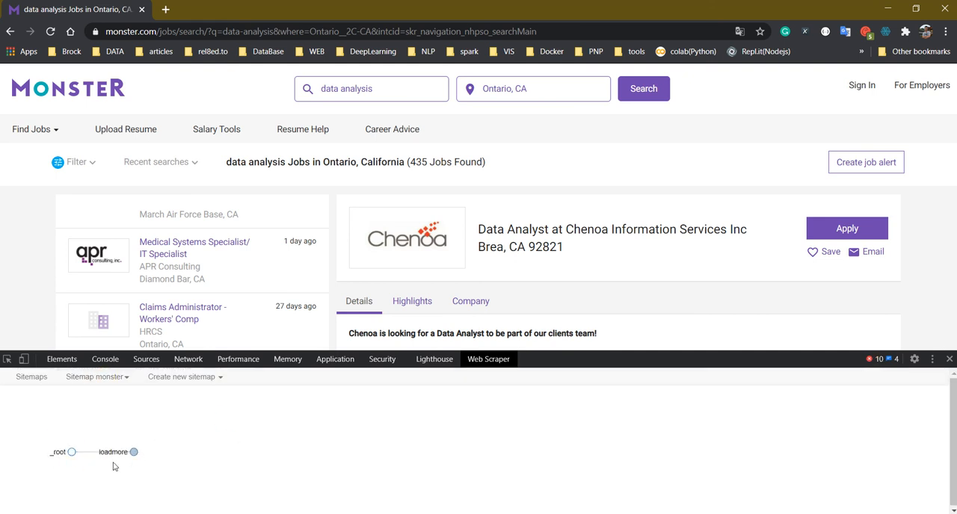
{"action": "left_click", "coordinate": [134, 452]}
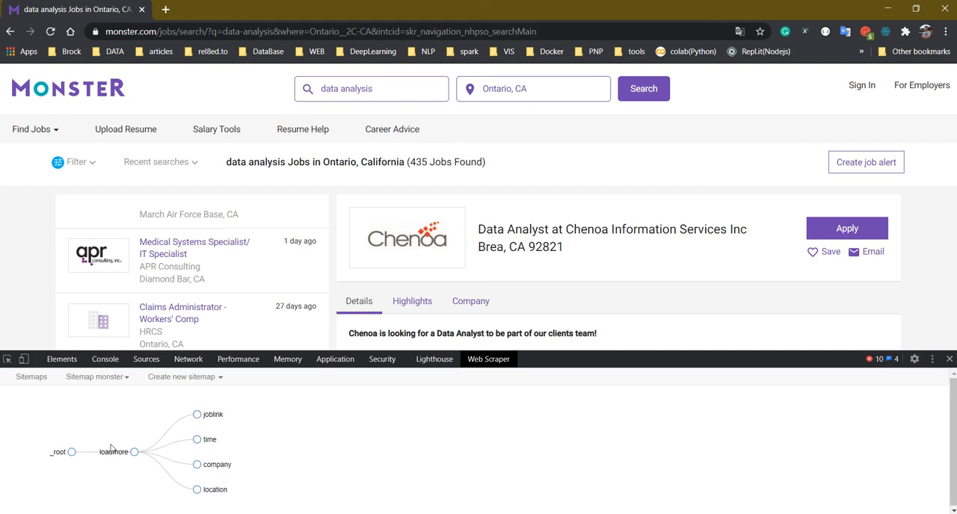
Start scraping with the monster sitemap and refresh to load the scraped data
{"action": "left_click", "coordinate": [116, 377]}
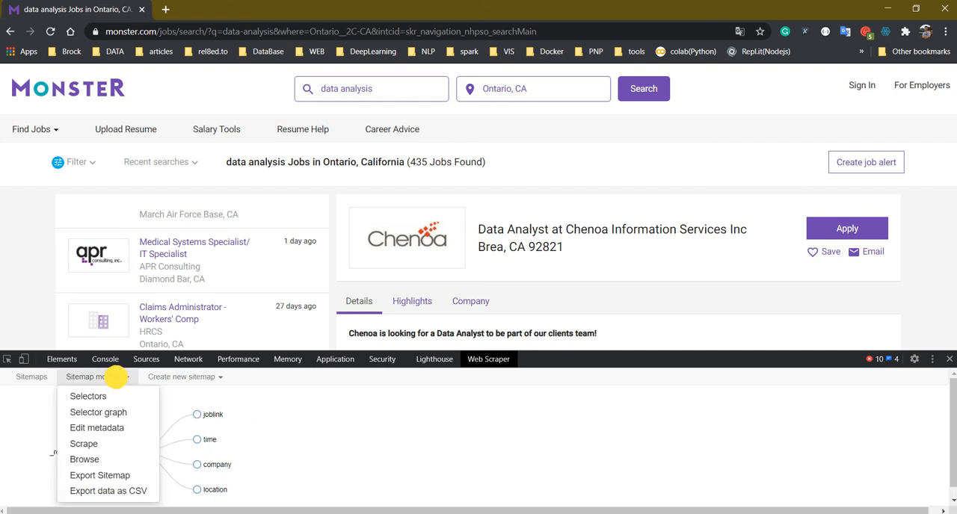
{"action": "left_click", "coordinate": [105, 444]}
{"action": "left_click", "coordinate": [109, 455]}
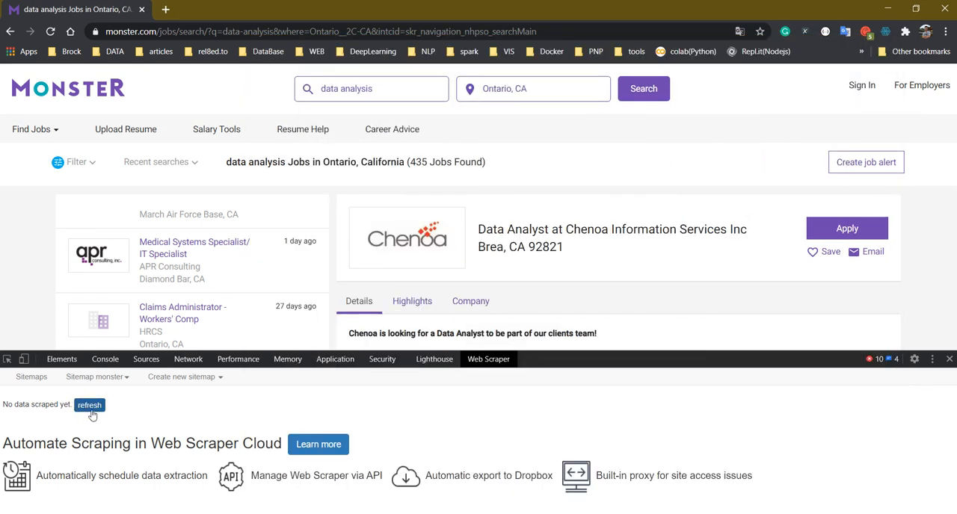
{"action": "left_click", "coordinate": [96, 411]}
{"action": "left_click", "coordinate": [95, 410]}
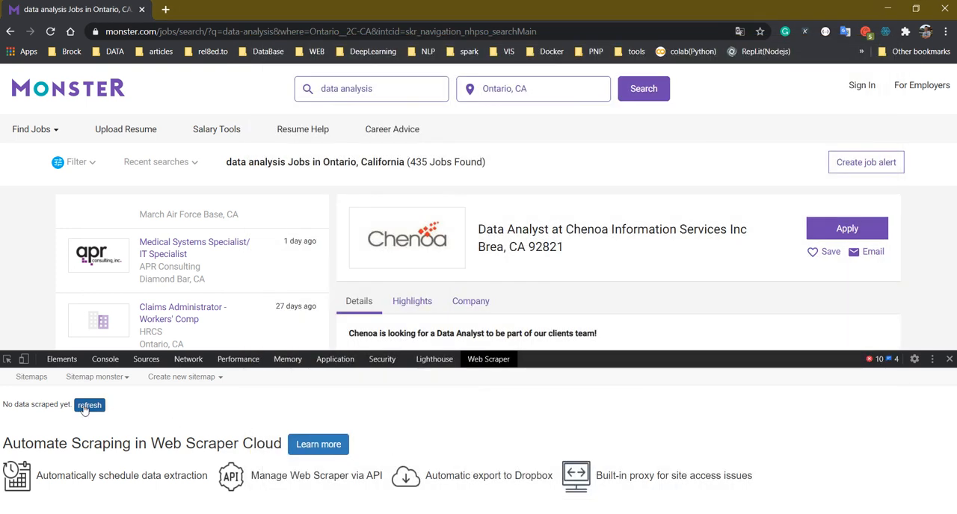
{"action": "left_click", "coordinate": [89, 404]}
Review the scraped data table from start to end, checking the joblink, time, company and location columns
{"action": "scroll", "coordinate": [560, 455], "scroll_direction": "down", "scroll_amount": 1}
{"action": "scroll", "coordinate": [560, 455], "scroll_direction": "down", "scroll_amount": 10}
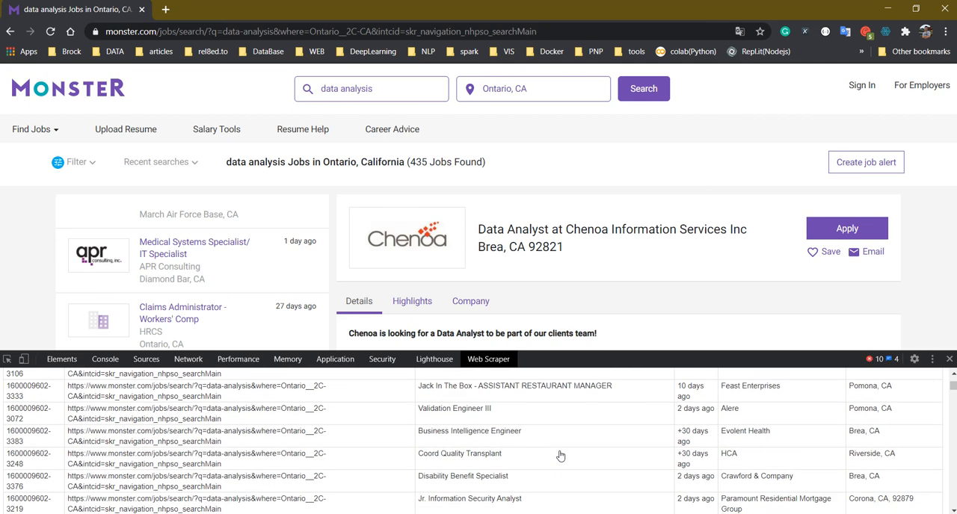
{"action": "scroll", "coordinate": [550, 456], "scroll_direction": "down", "scroll_amount": 5}
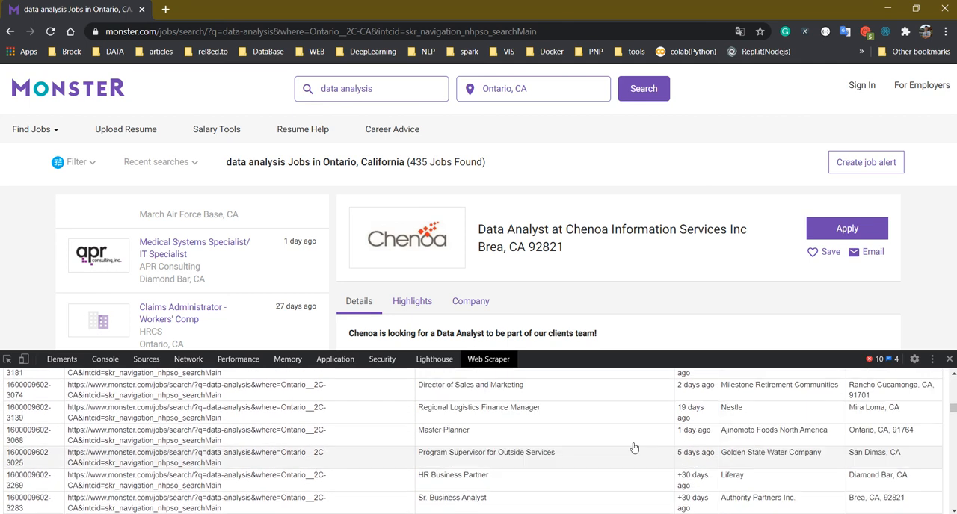
{"action": "left_click_drag", "start_coordinate": [953, 408], "coordinate": [948, 502]}
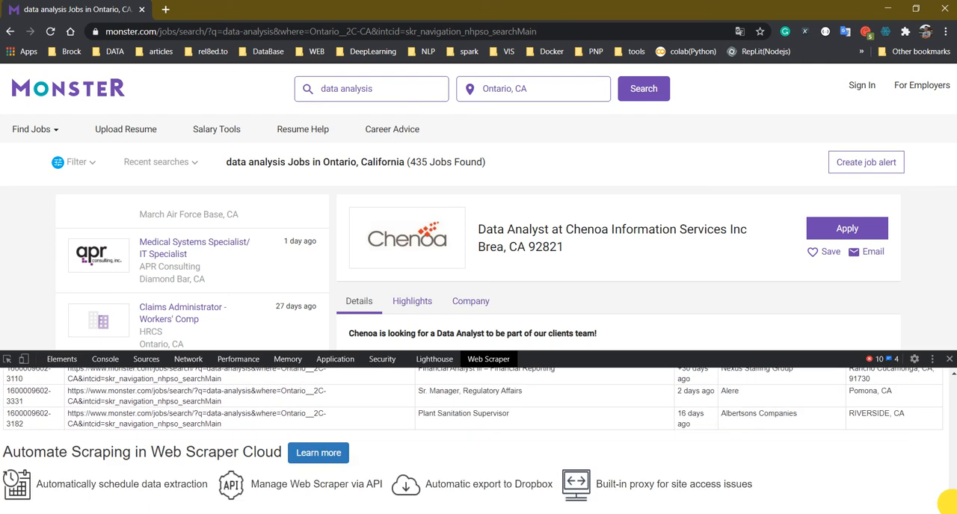
{"action": "scroll", "coordinate": [568, 468], "scroll_direction": "up", "scroll_amount": 5}
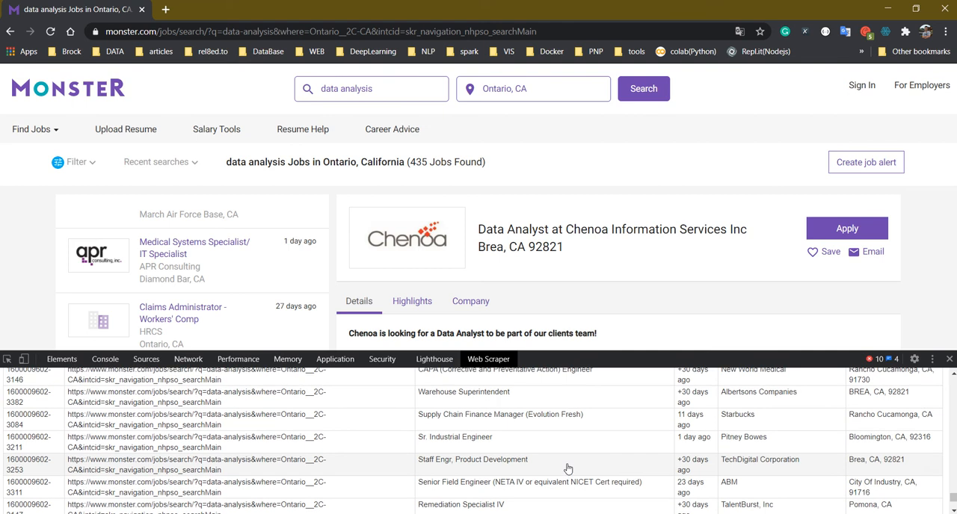
{"action": "scroll", "coordinate": [568, 466], "scroll_direction": "up", "scroll_amount": 10}
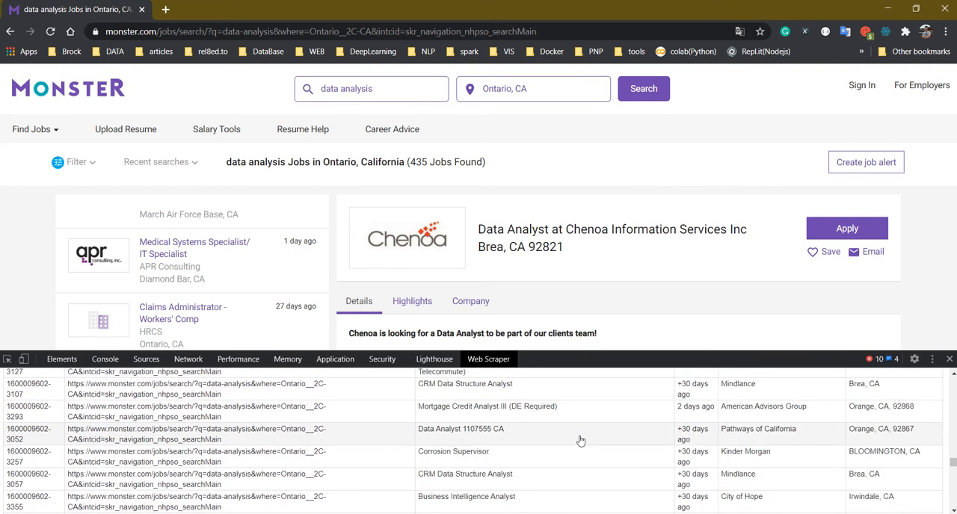
{"action": "scroll", "coordinate": [579, 440], "scroll_direction": "up", "scroll_amount": 10}
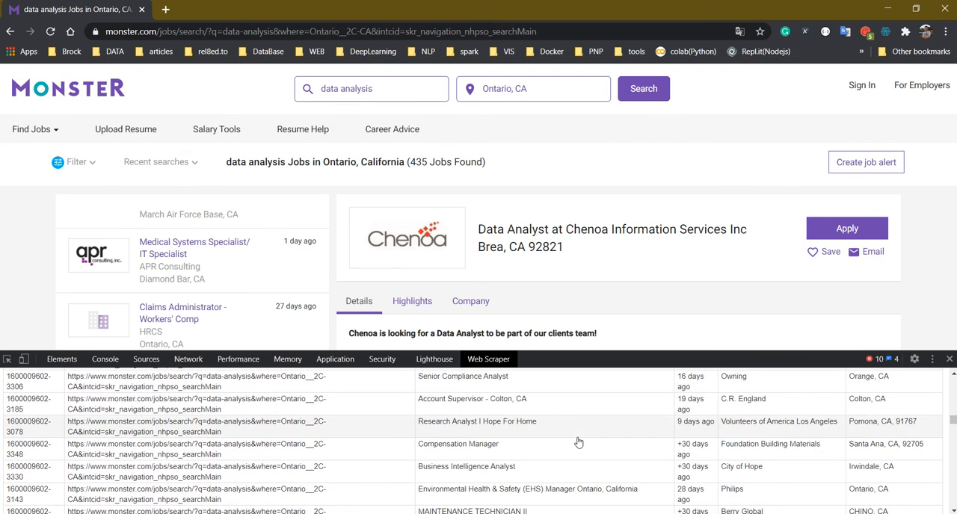
{"action": "scroll", "coordinate": [575, 447], "scroll_direction": "up", "scroll_amount": 8}
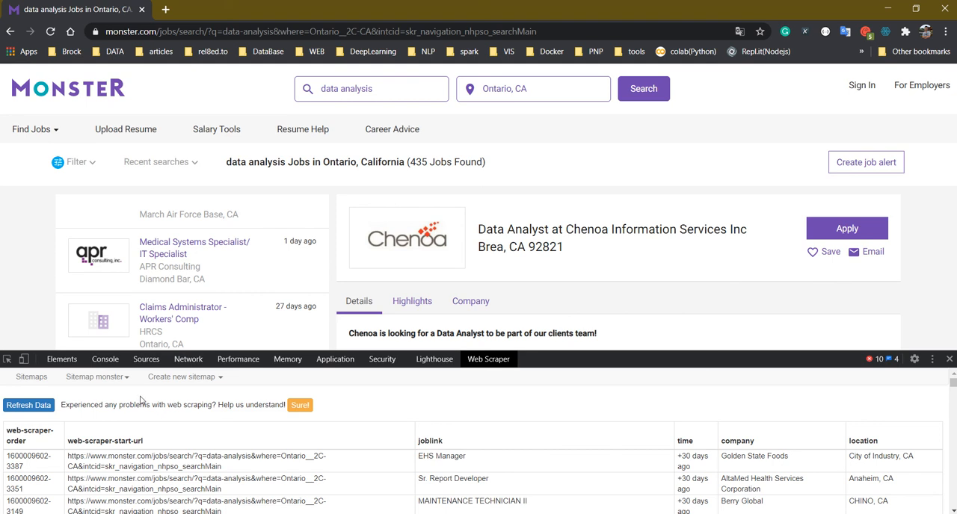
Open the monster sitemap from the sitemap list, export it, and copy its entire JSON definition
{"action": "left_click", "coordinate": [32, 377]}
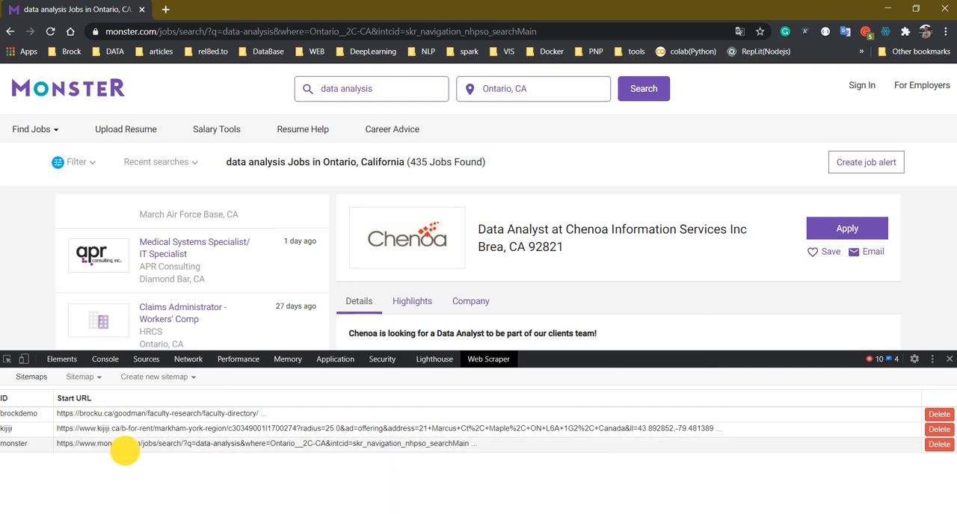
{"action": "left_click", "coordinate": [124, 446]}
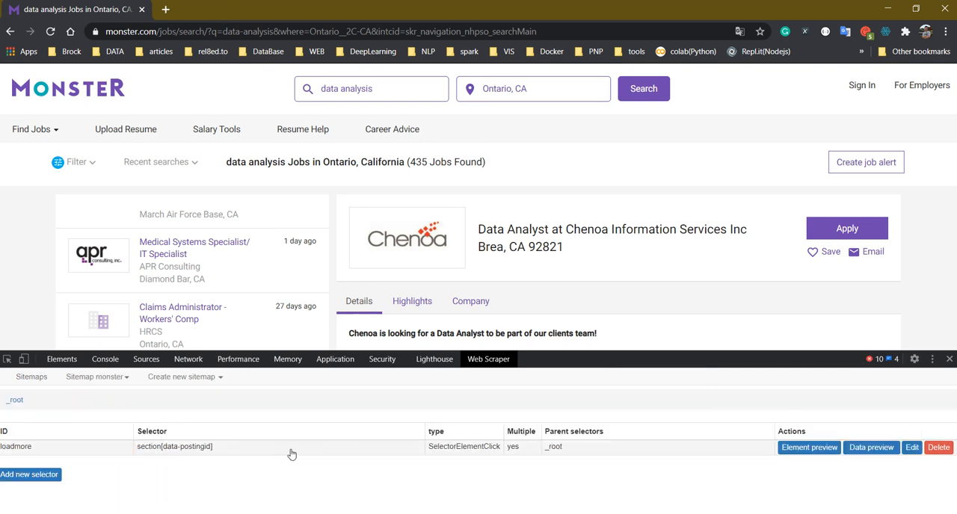
{"action": "left_click", "coordinate": [126, 383]}
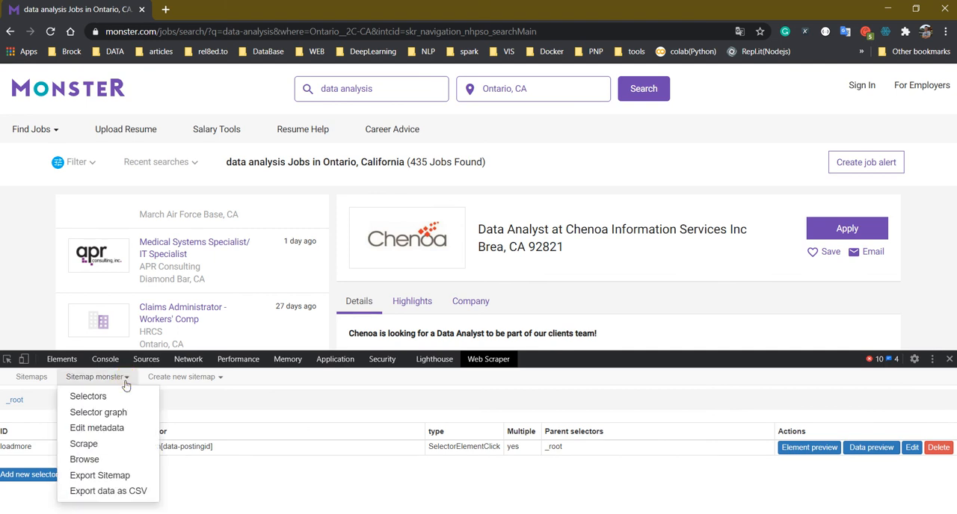
{"action": "left_click", "coordinate": [99, 479]}
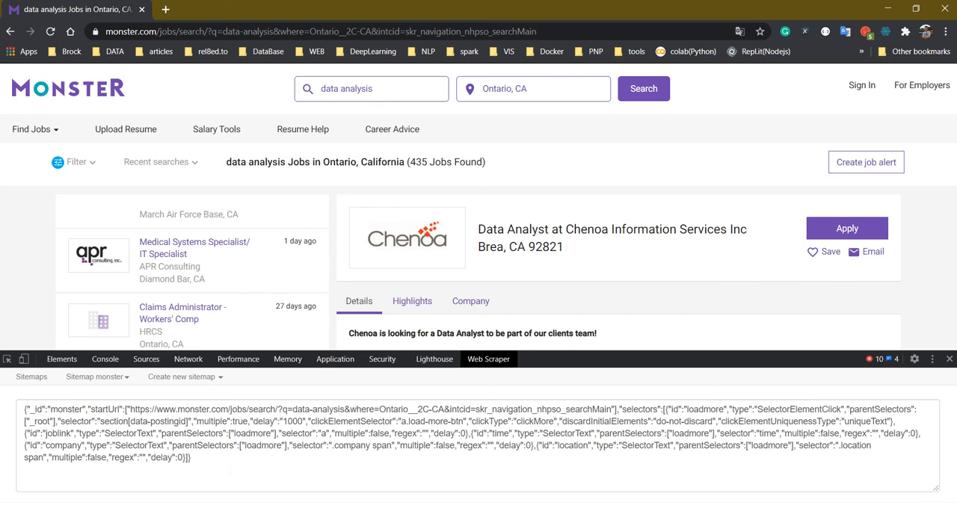
{"action": "left_click_drag", "start_coordinate": [231, 470], "coordinate": [6, 408]}
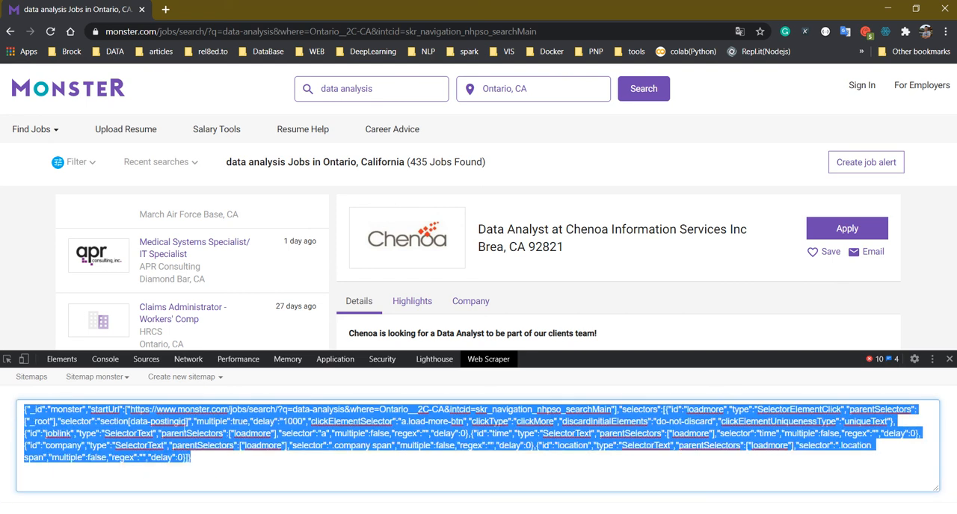
{"action": "key", "text": "ctrl+c"}
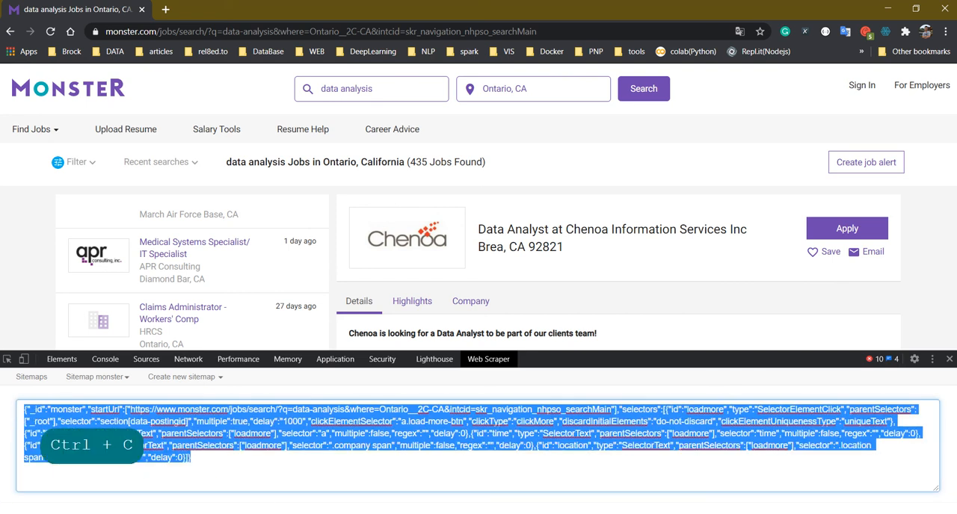
Switch to Notepad++ and paste the exported monster sitemap JSON into a new blank document
{"action": "left_click", "coordinate": [396, 496]}
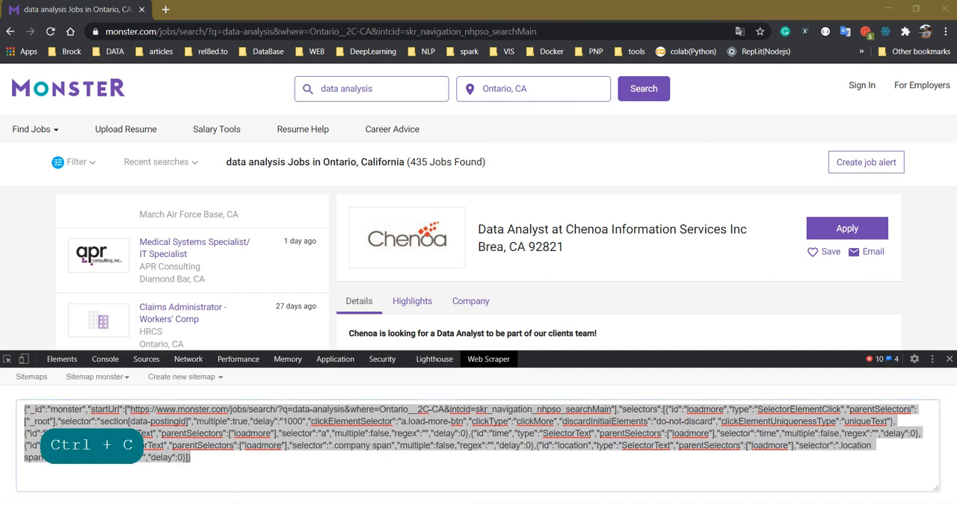
{"action": "left_click", "coordinate": [572, 252]}
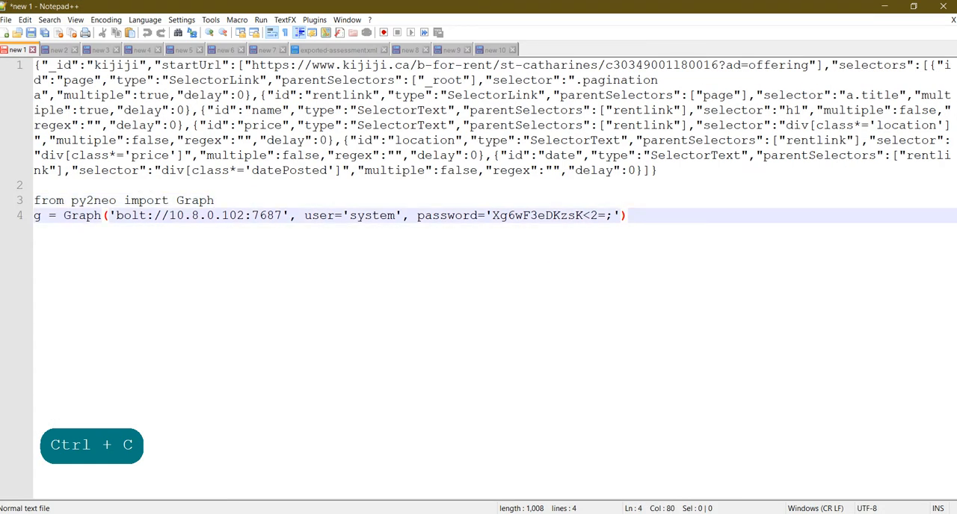
{"action": "left_click", "coordinate": [7, 32]}
{"action": "key", "text": "ctrl+v"}
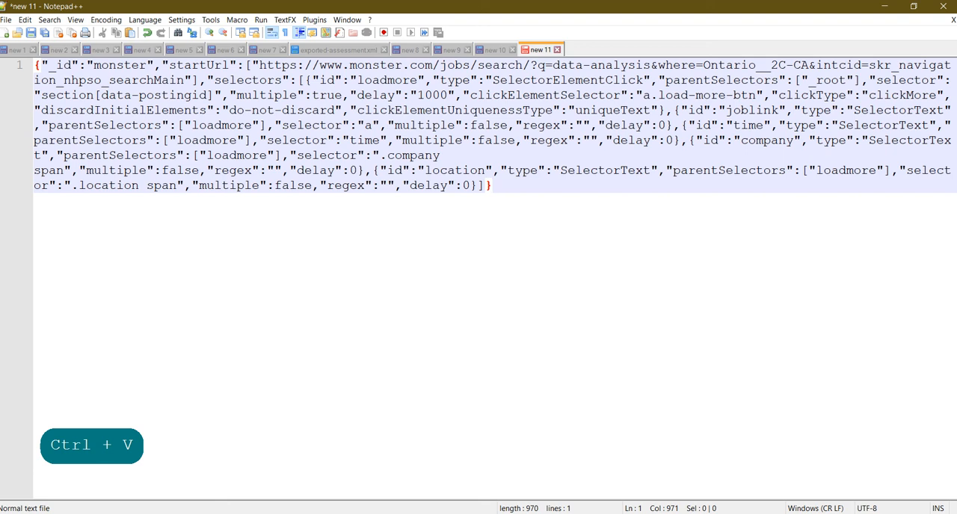
Return to Chrome and delete the monster sitemap from the Web Scraper sitemap list
{"action": "left_click", "coordinate": [884, 6]}
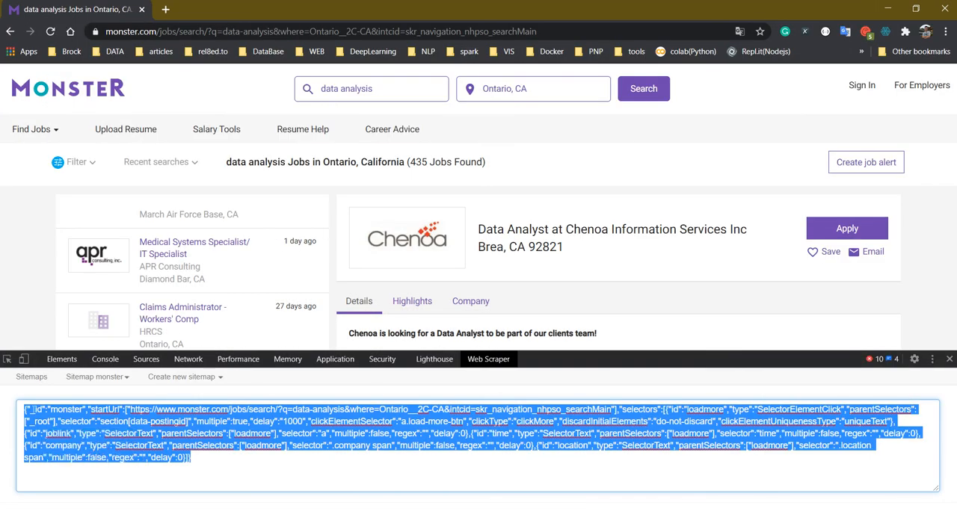
{"action": "left_click", "coordinate": [31, 377]}
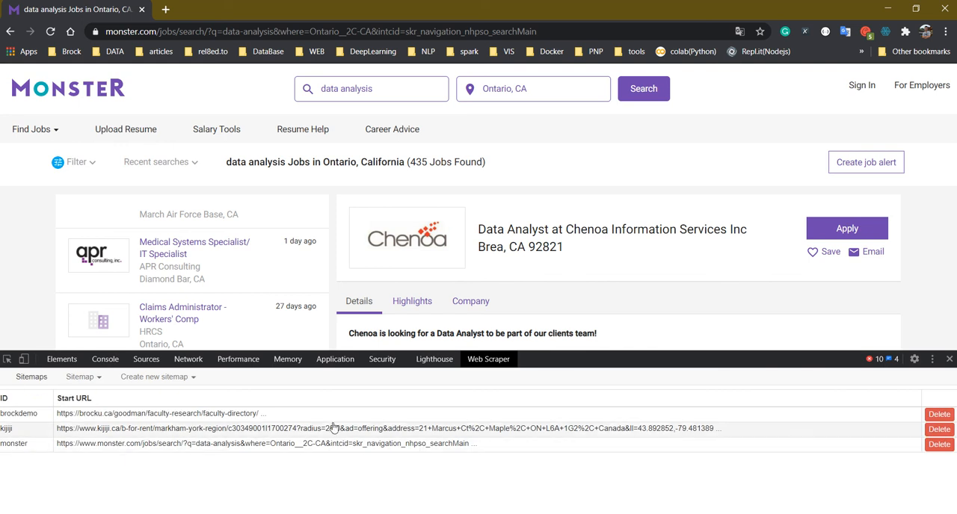
{"action": "left_click", "coordinate": [940, 445]}
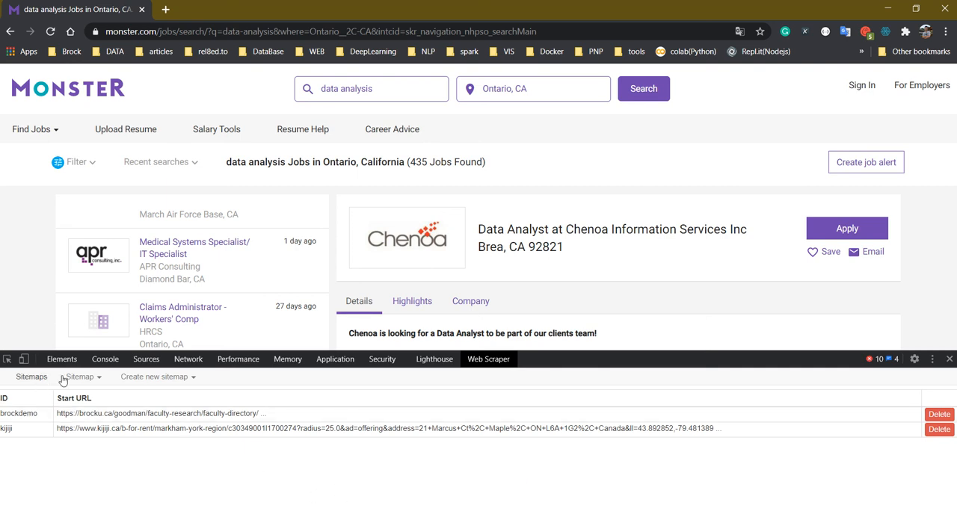
Start a sitemap import and fill its Sitemap JSON with the monster definition copied from the Notepad++ document
{"action": "left_click", "coordinate": [193, 379]}
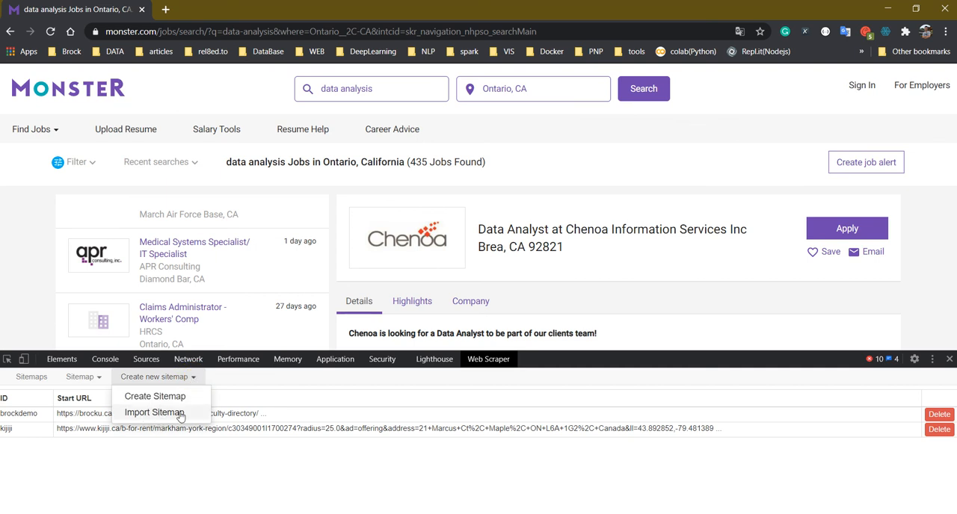
{"action": "left_click", "coordinate": [177, 415]}
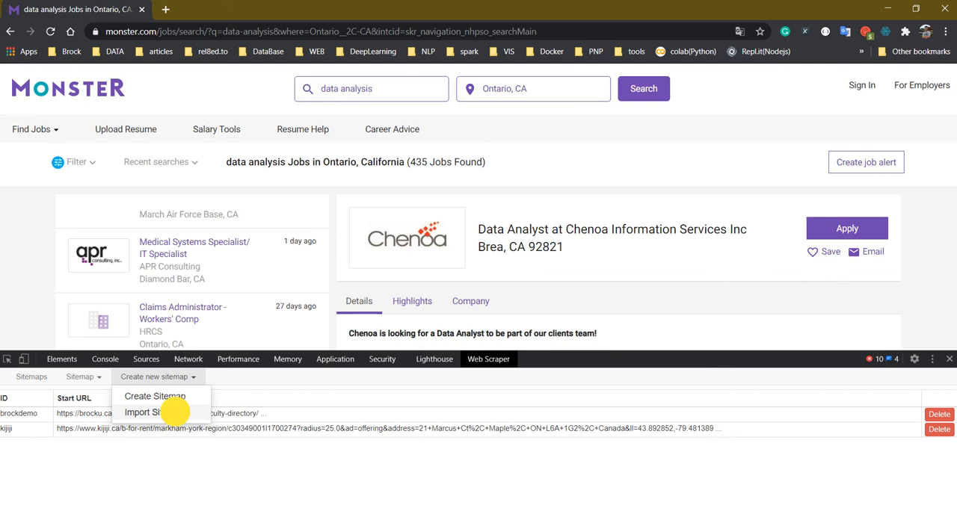
{"action": "left_click", "coordinate": [124, 416]}
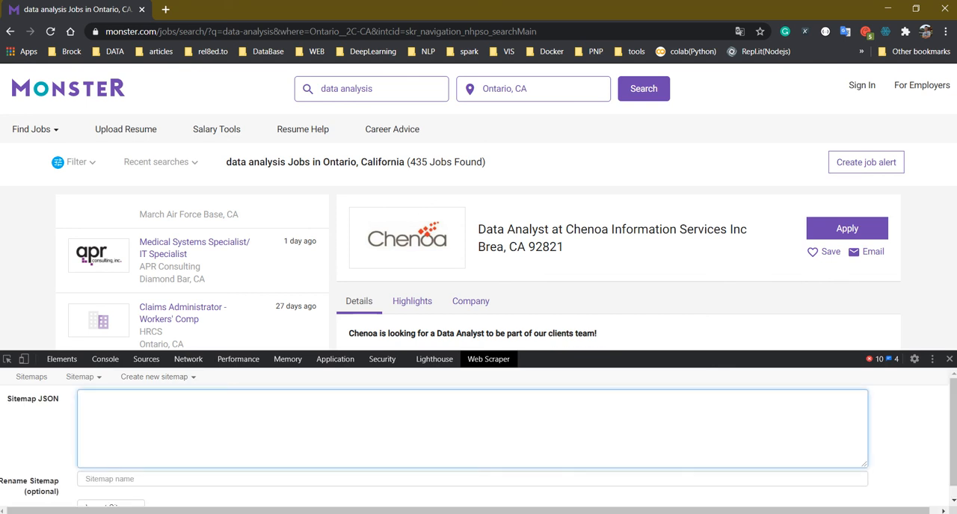
{"action": "key", "text": "alt+Tab"}
{"action": "key", "text": "ctrl+a"}
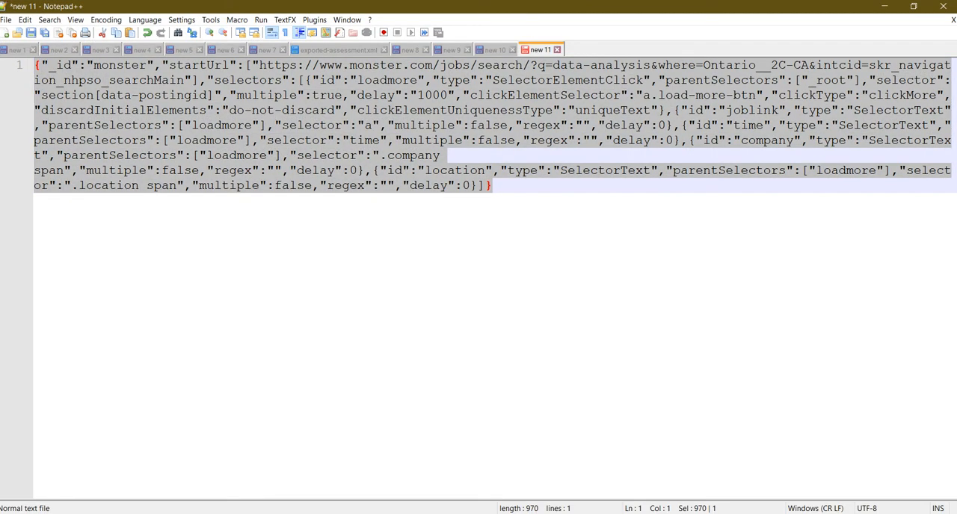
{"action": "key", "text": "ctrl+c"}
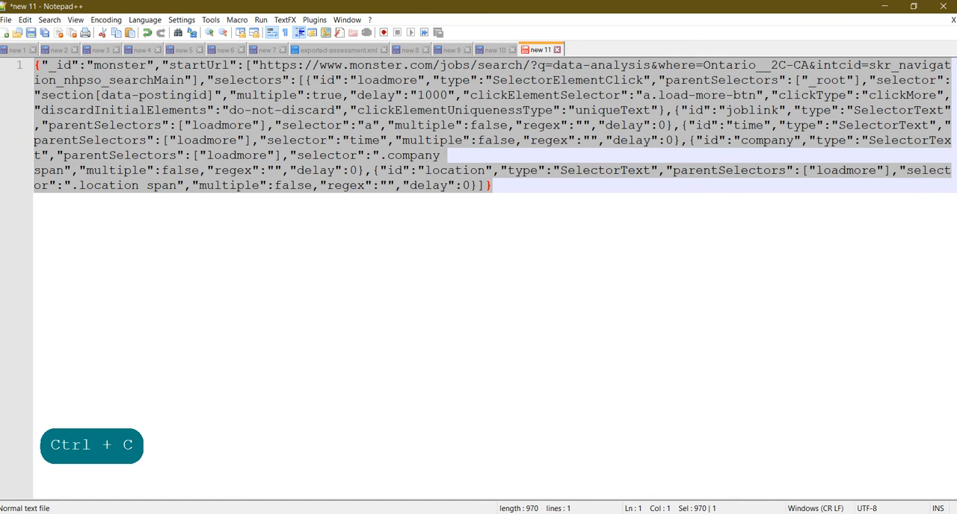
{"action": "key", "text": "alt+Tab"}
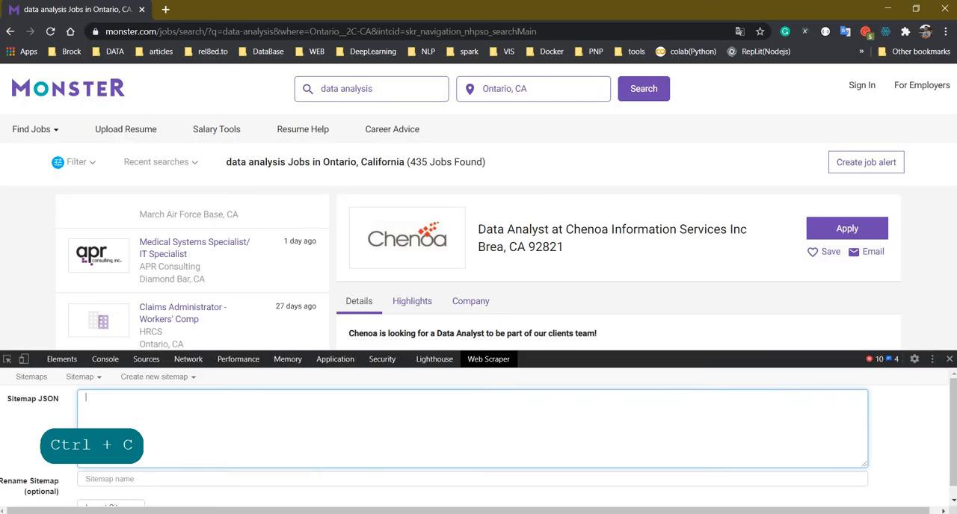
{"action": "key", "text": "ctrl+v"}
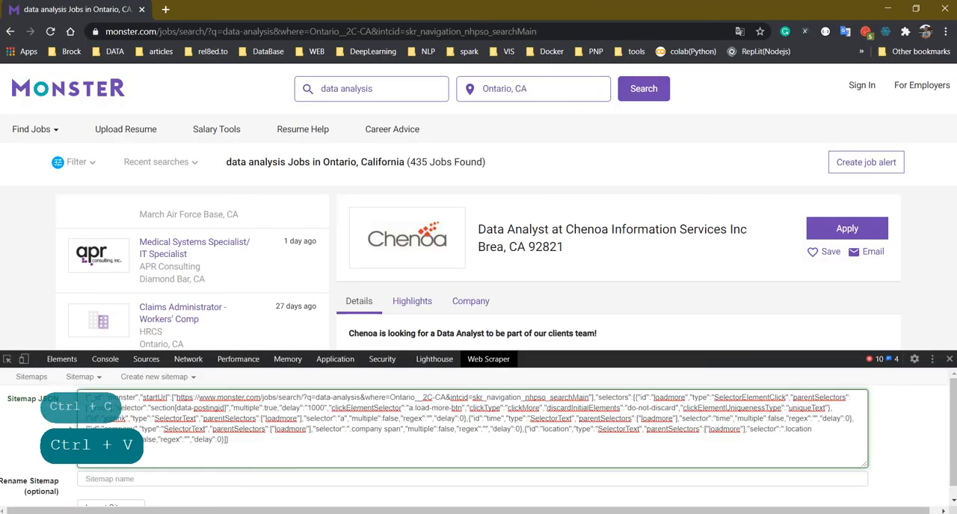
Rename the sitemap being imported to monster2 and complete the import
{"action": "scroll", "coordinate": [479, 441], "scroll_direction": "down", "scroll_amount": 1}
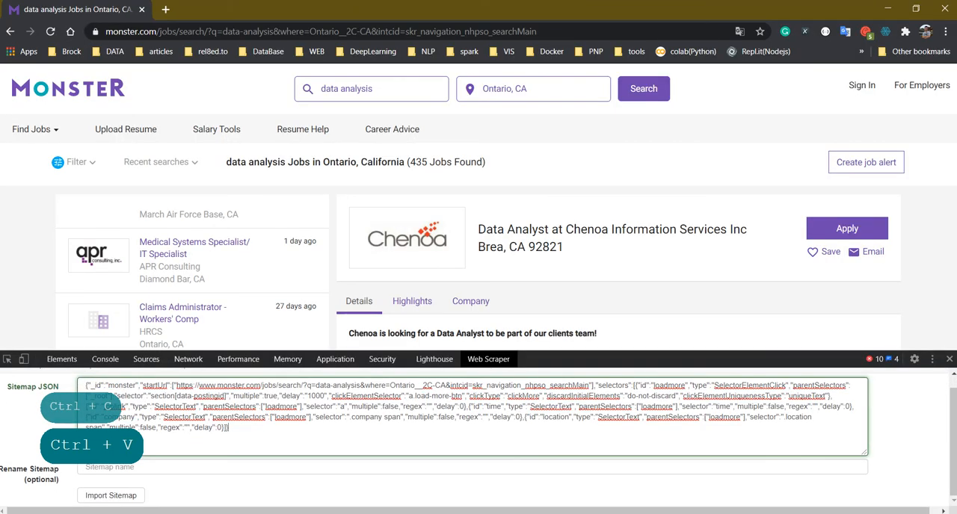
{"action": "left_click", "coordinate": [127, 467]}
{"action": "type", "text": "mon"}
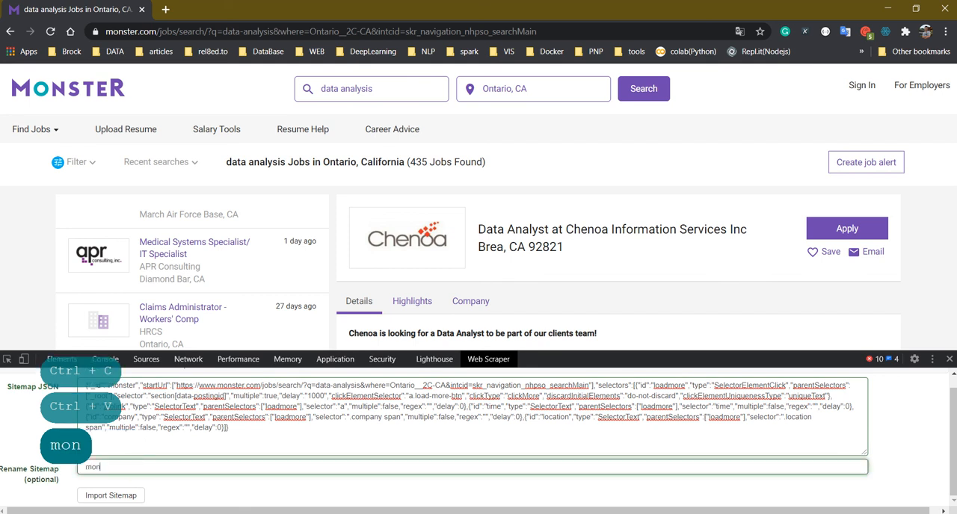
{"action": "type", "text": "ster2"}
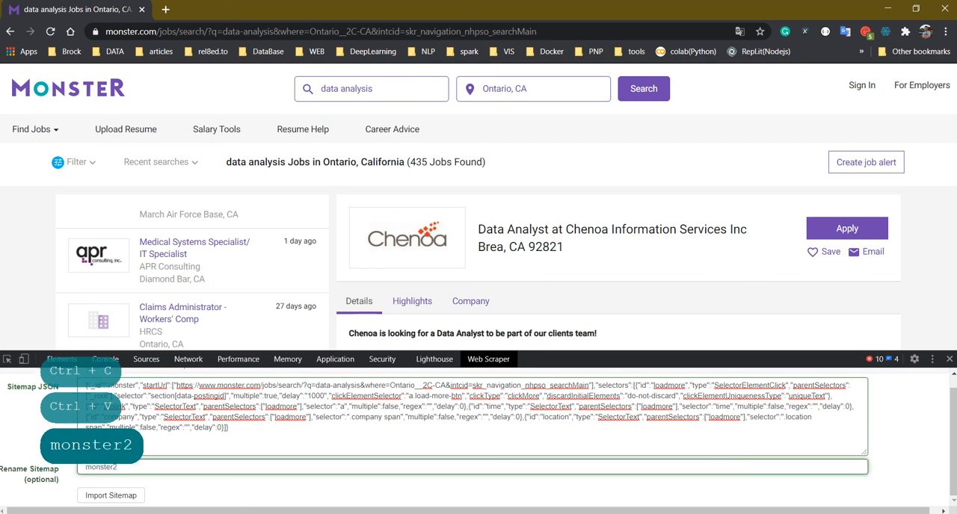
{"action": "left_click", "coordinate": [124, 496]}
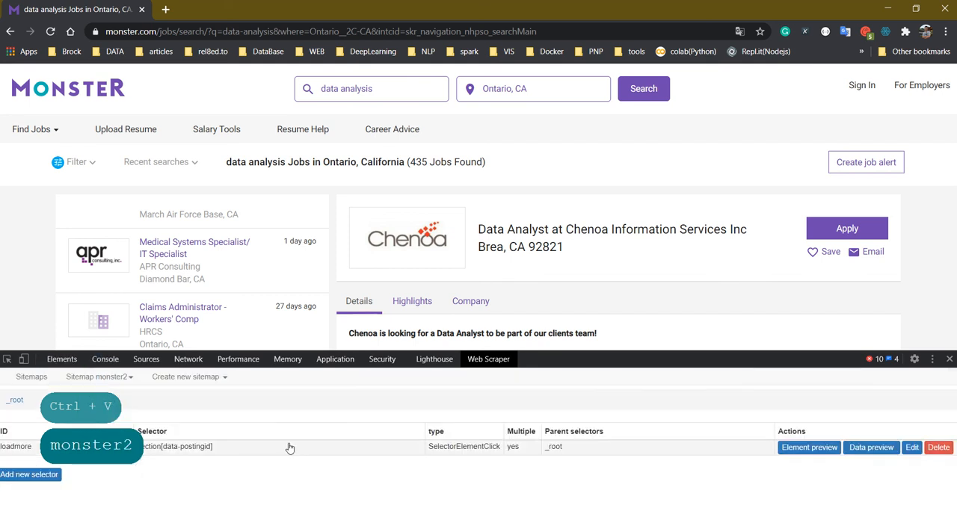
Open the monster2 sitemap, scrape it with the default request interval and page load delay, and refresh to load the data
{"action": "left_click", "coordinate": [32, 376]}
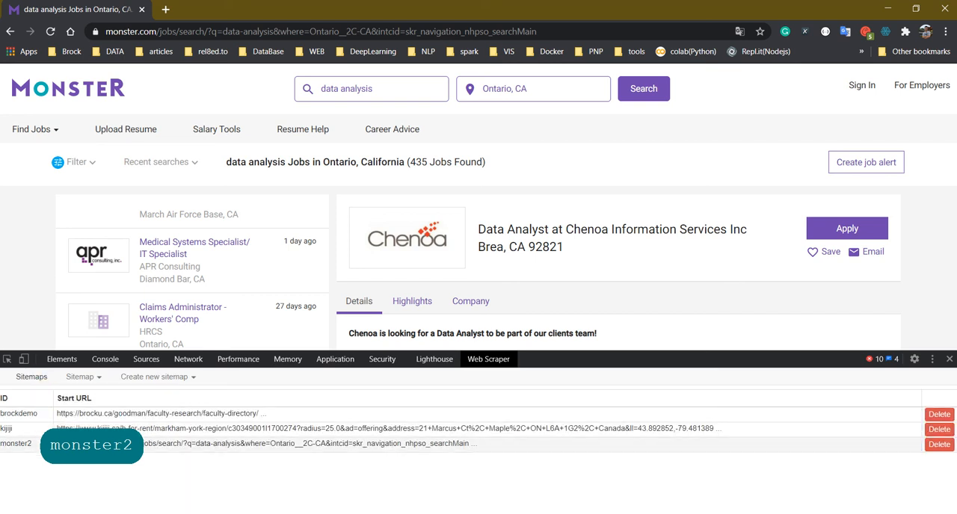
{"action": "left_click", "coordinate": [30, 444]}
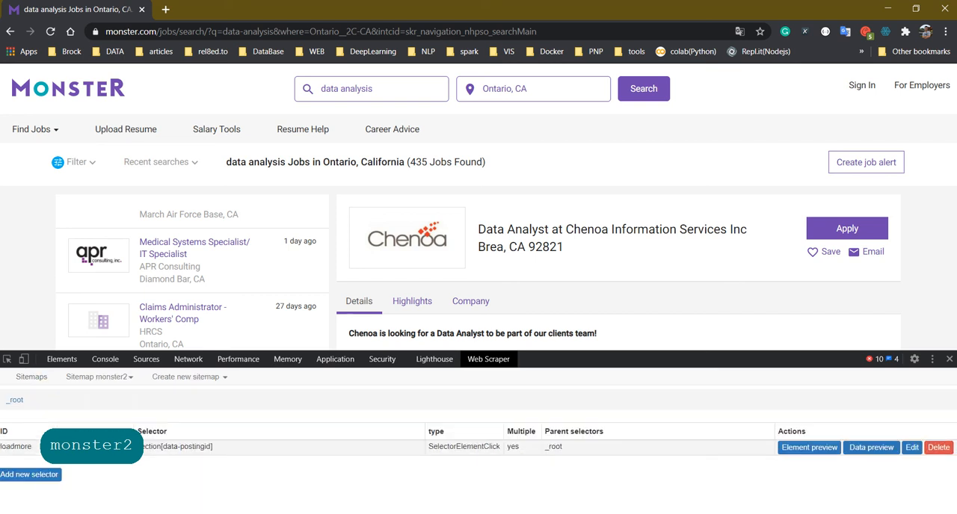
{"action": "left_click", "coordinate": [122, 380]}
{"action": "left_click", "coordinate": [150, 443]}
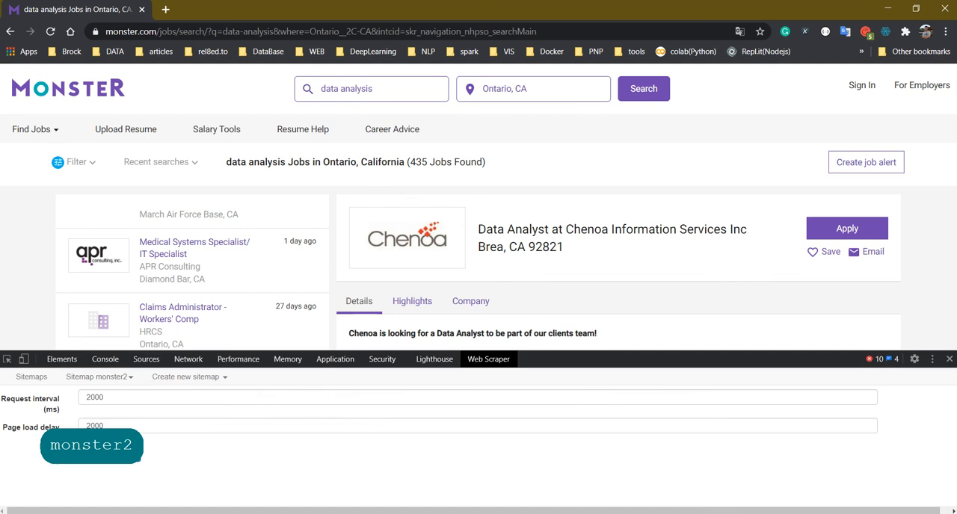
{"action": "left_click", "coordinate": [142, 465]}
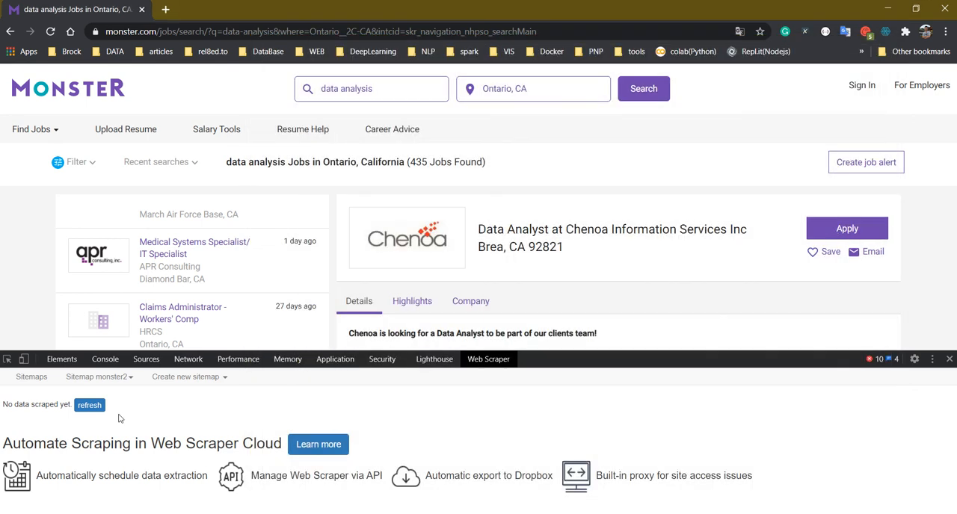
{"action": "left_click", "coordinate": [89, 406]}
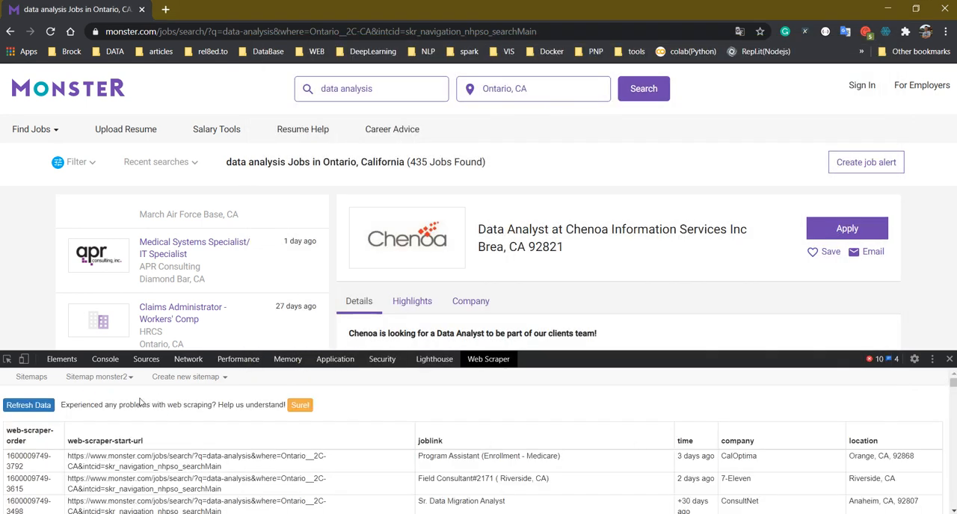
View the monster2 sitemap's selector graph, expanding the _root and loadmore nodes to check the imported selectors
{"action": "left_click", "coordinate": [97, 377]}
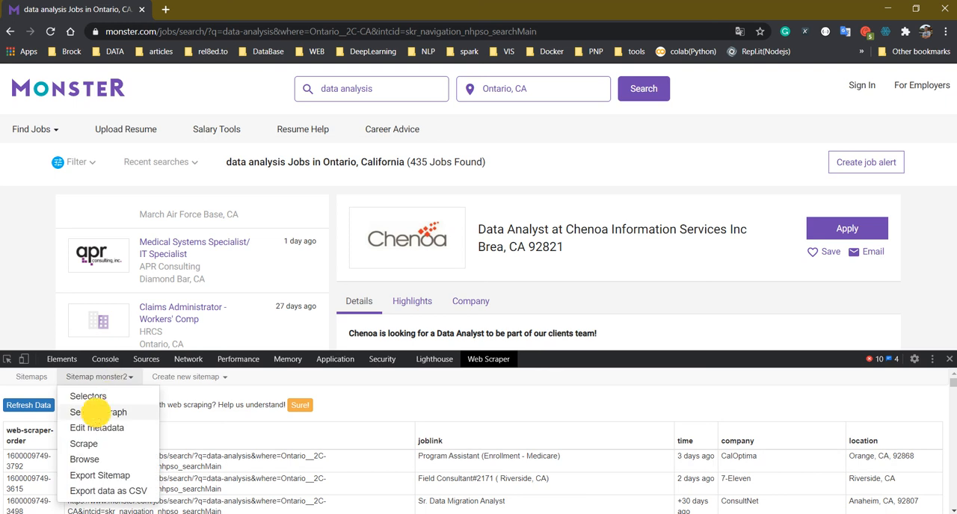
{"action": "left_click", "coordinate": [87, 412]}
{"action": "left_click", "coordinate": [71, 452]}
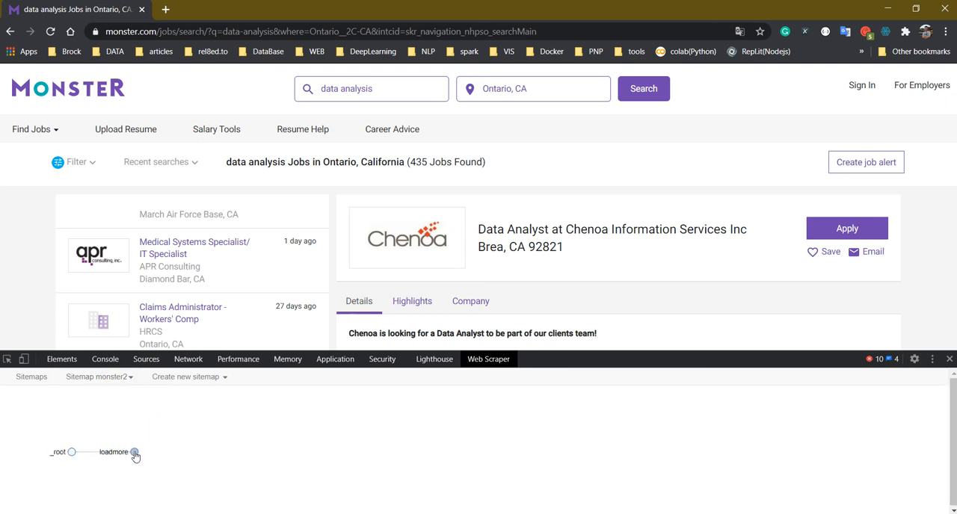
{"action": "left_click", "coordinate": [134, 451]}
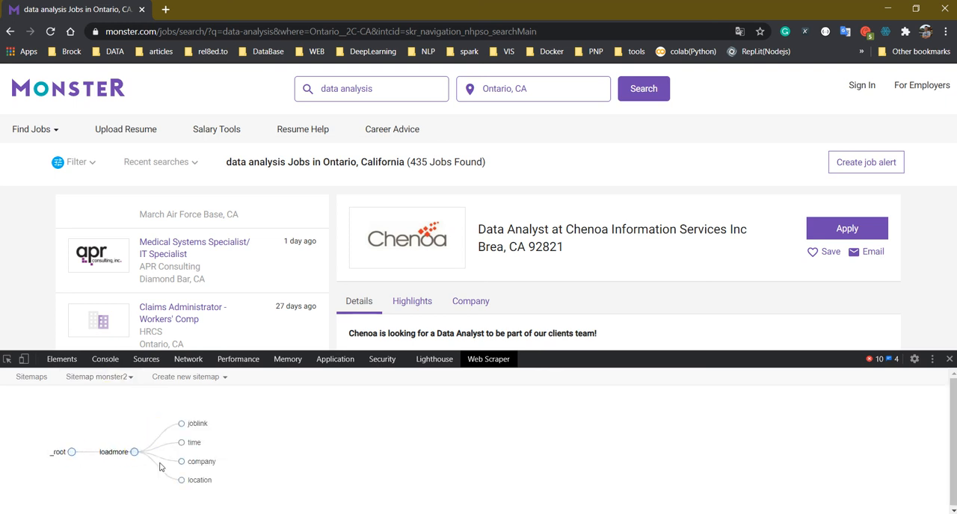
Open the monster2 sitemap's metadata and examine the search and location parameters in its start URL
{"action": "left_click", "coordinate": [113, 378]}
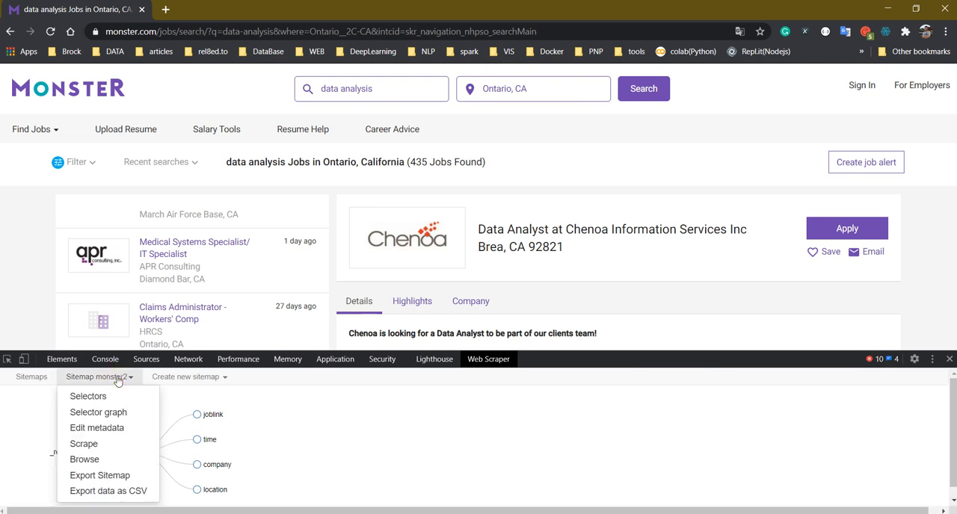
{"action": "left_click", "coordinate": [125, 437]}
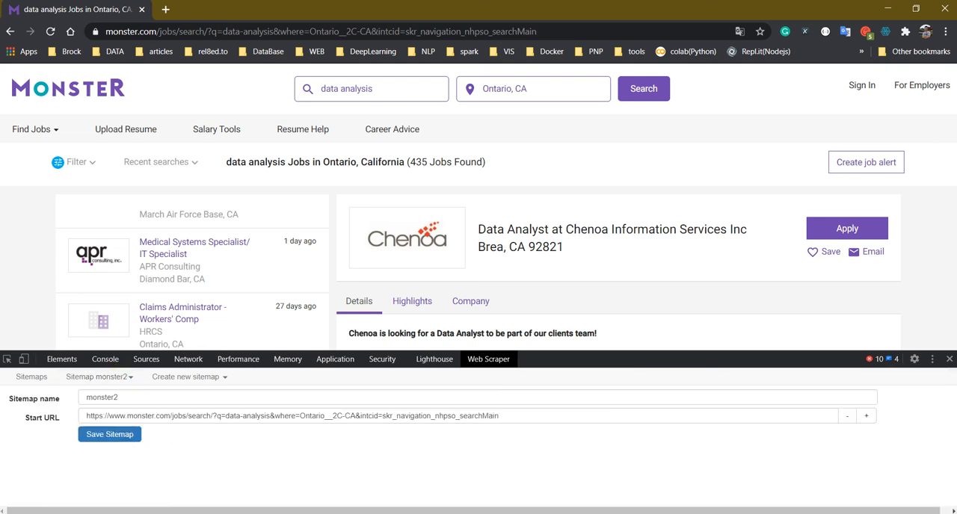
{"action": "double_click", "coordinate": [133, 416]}
{"action": "key", "text": "ctrl+a"}
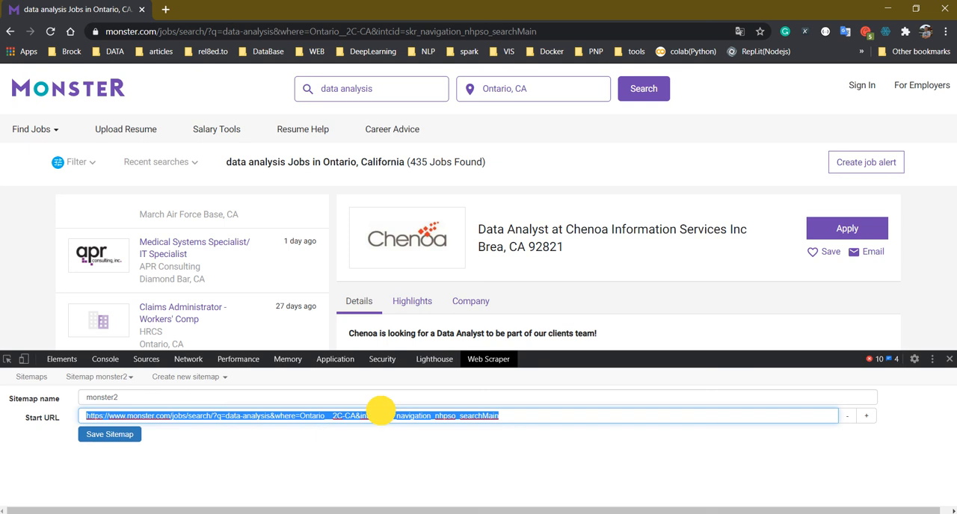
{"action": "left_click", "coordinate": [278, 415]}
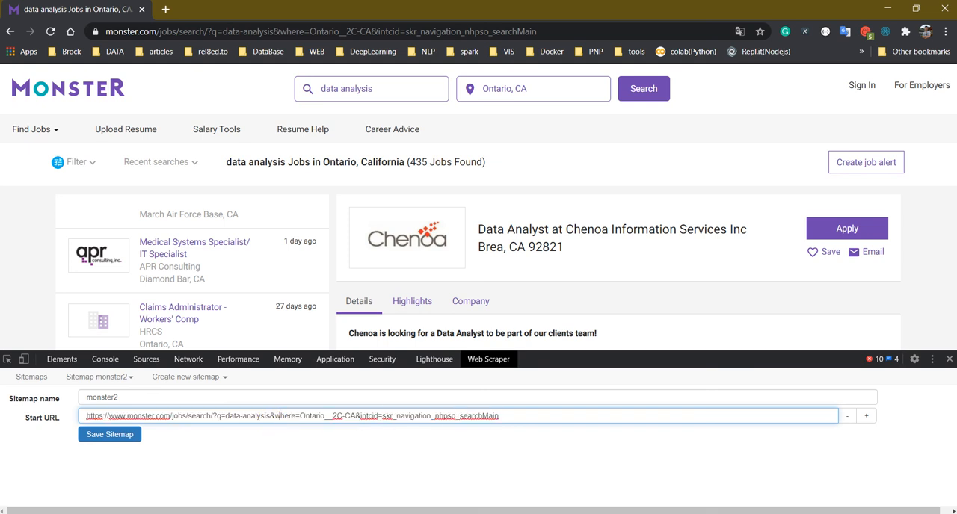
Shorten the search term in the monster2 start URL to data and open the edited URL in a new browser tab to check it
{"action": "left_click_drag", "start_coordinate": [241, 416], "coordinate": [270, 418]}
{"action": "key", "text": "BackSpace"}
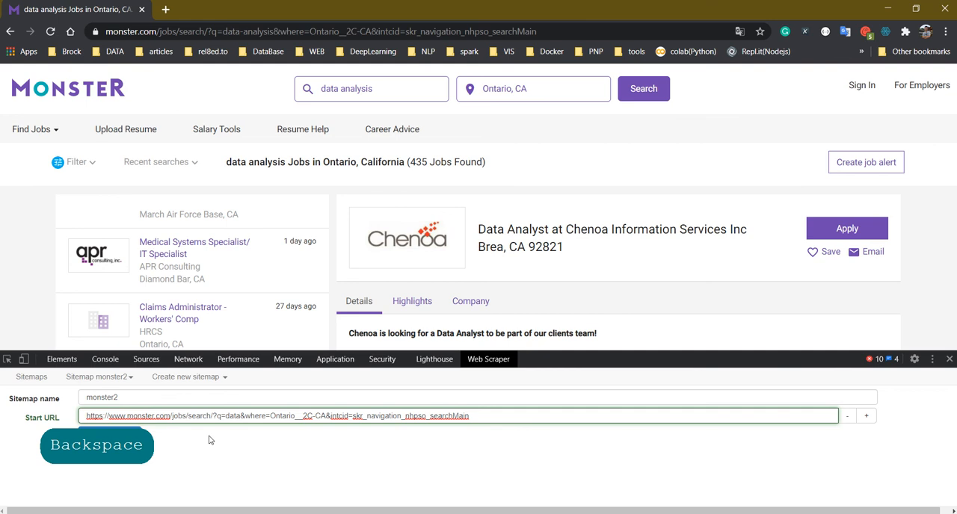
{"action": "double_click", "coordinate": [303, 423]}
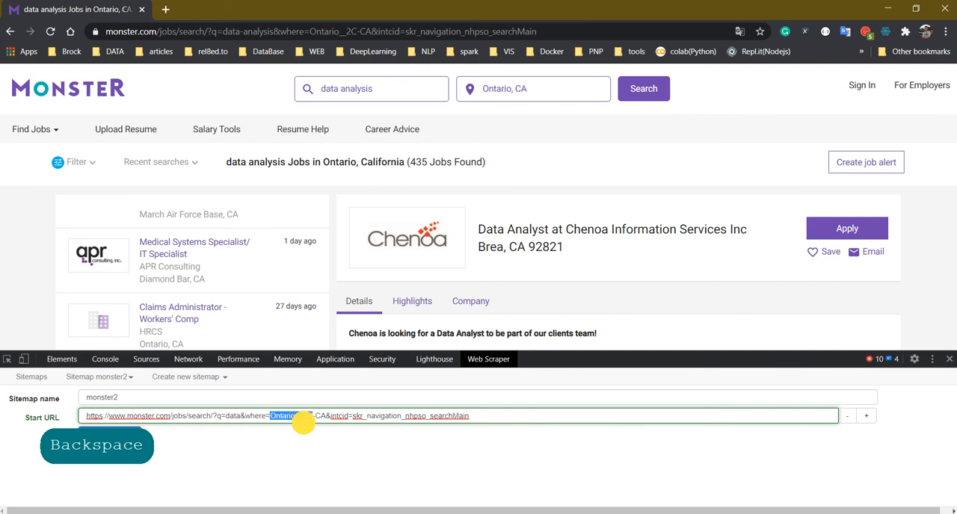
{"action": "left_click", "coordinate": [303, 424]}
{"action": "triple_click", "coordinate": [314, 419]}
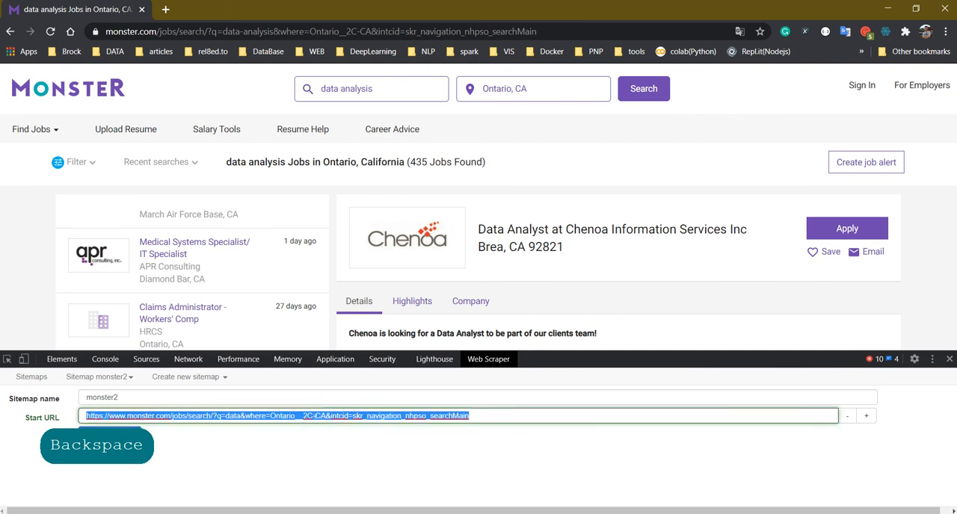
{"action": "key", "text": "ctrl+c"}
{"action": "left_click", "coordinate": [166, 9]}
{"action": "key", "text": "ctrl+v"}
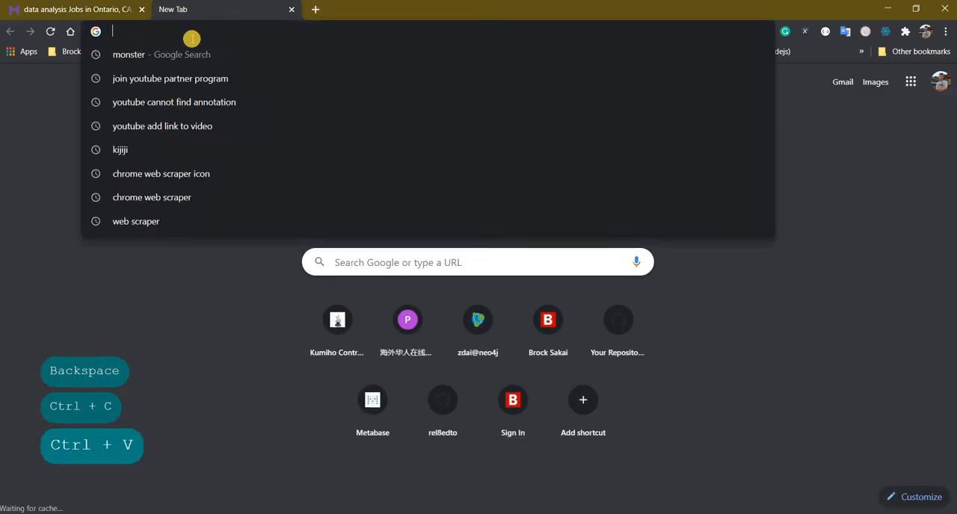
{"action": "key", "text": "Return"}
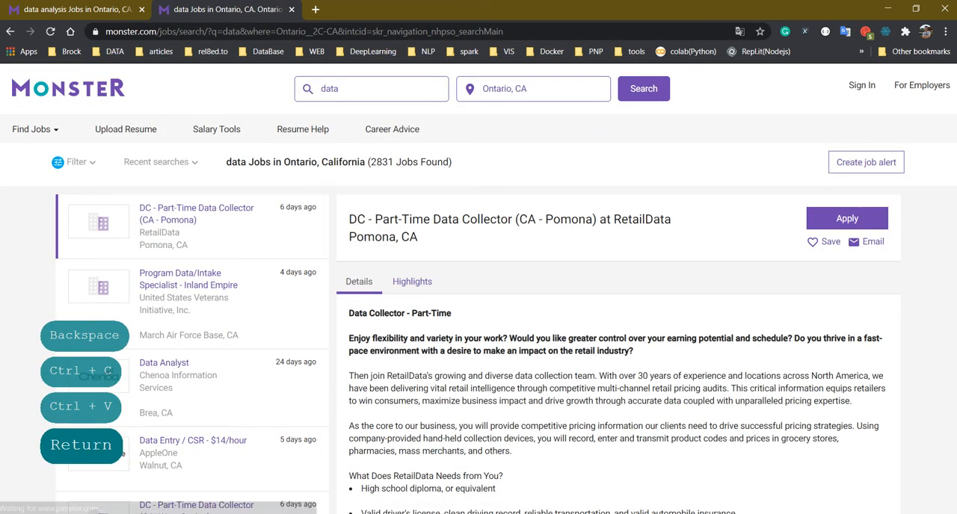
Save the edited monster2 sitemap and test-scrape it with the default request interval and page load delay, closing the scraping window to stop the run
{"action": "left_click", "coordinate": [83, 9]}
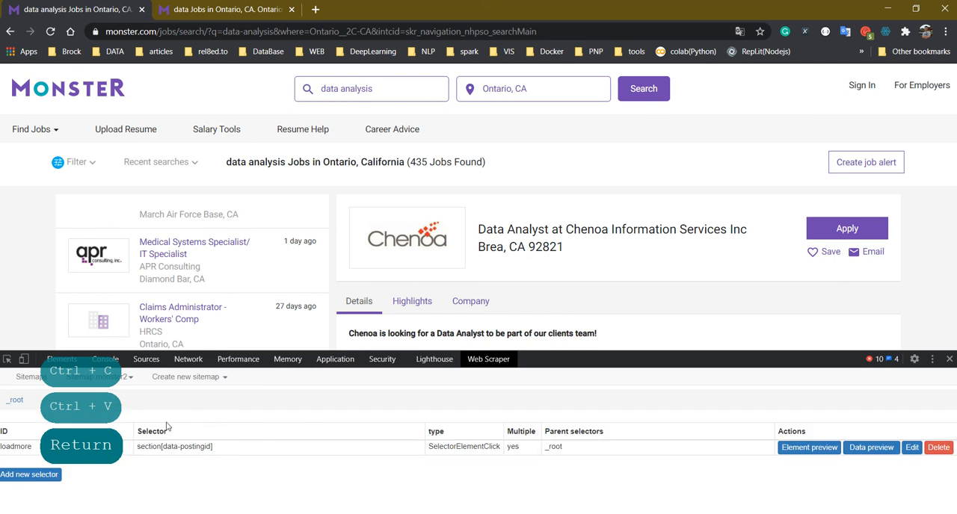
{"action": "left_click", "coordinate": [126, 378]}
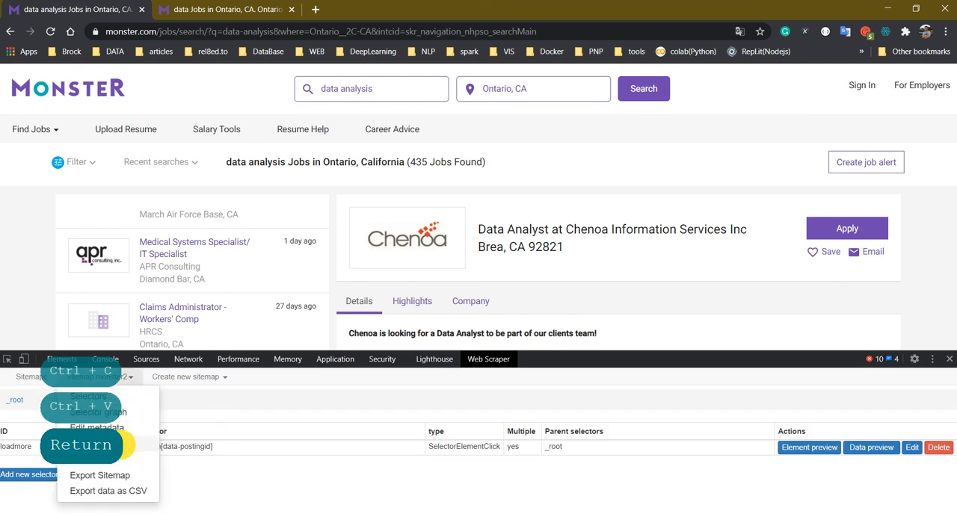
{"action": "left_click", "coordinate": [129, 446]}
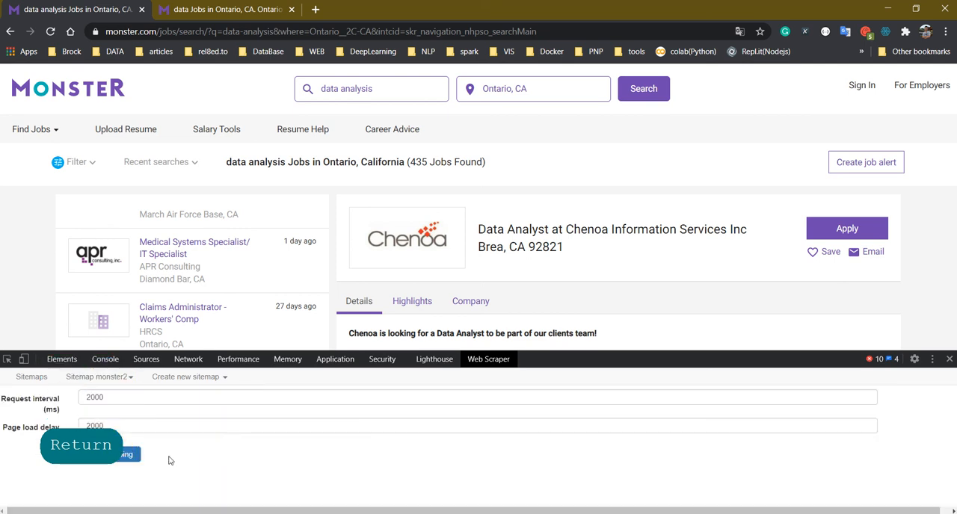
{"action": "left_click", "coordinate": [125, 454]}
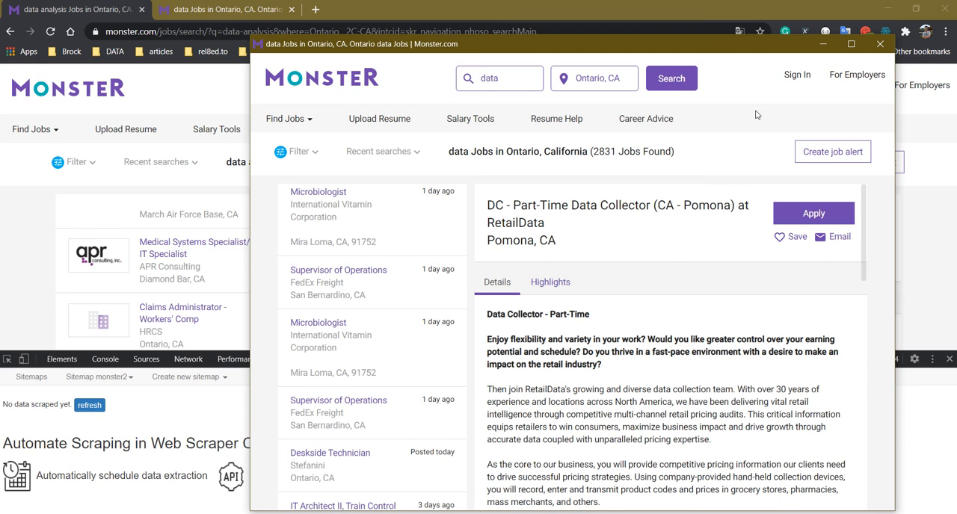
{"action": "left_click", "coordinate": [882, 45]}
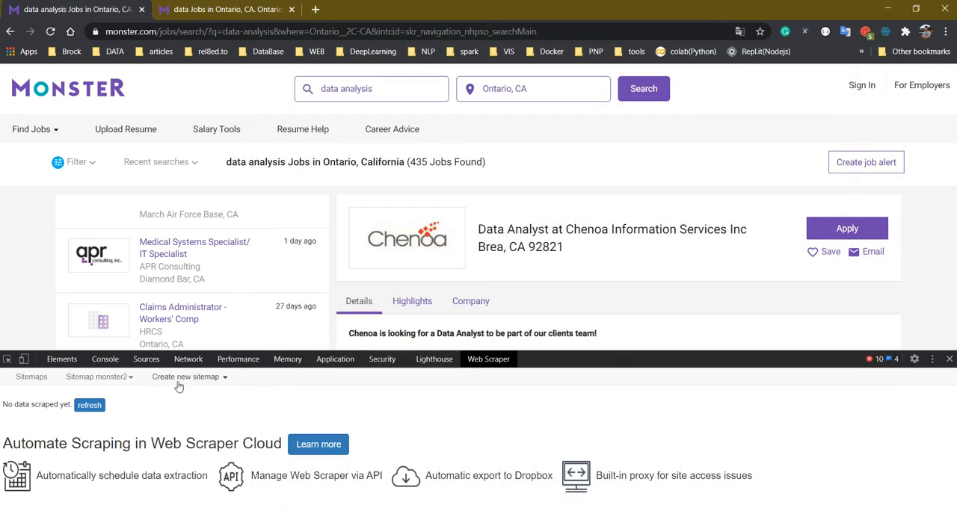
{"action": "left_click", "coordinate": [129, 379]}
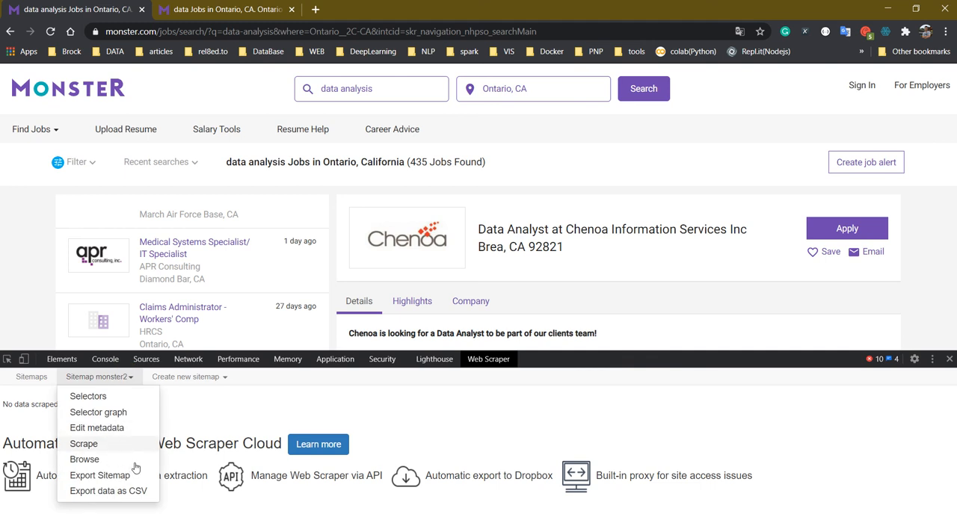
{"action": "left_click", "coordinate": [323, 383]}
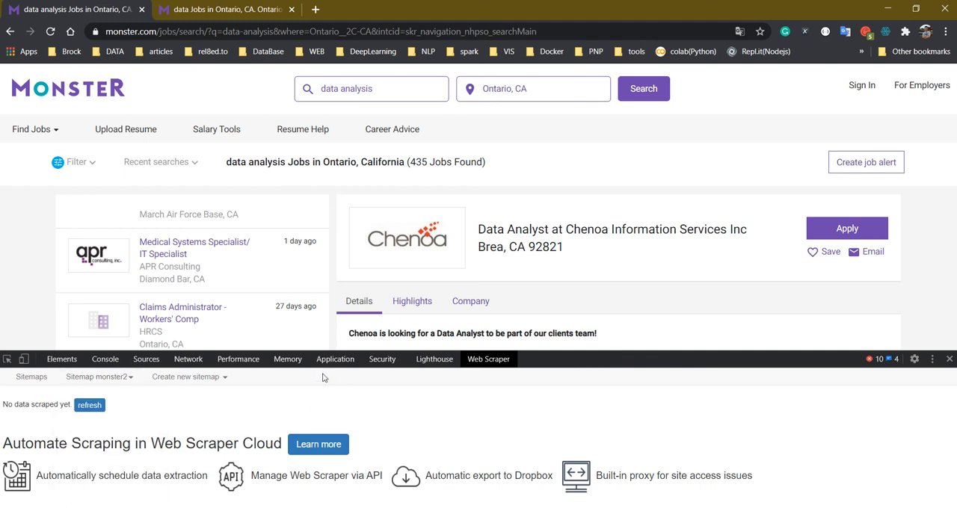